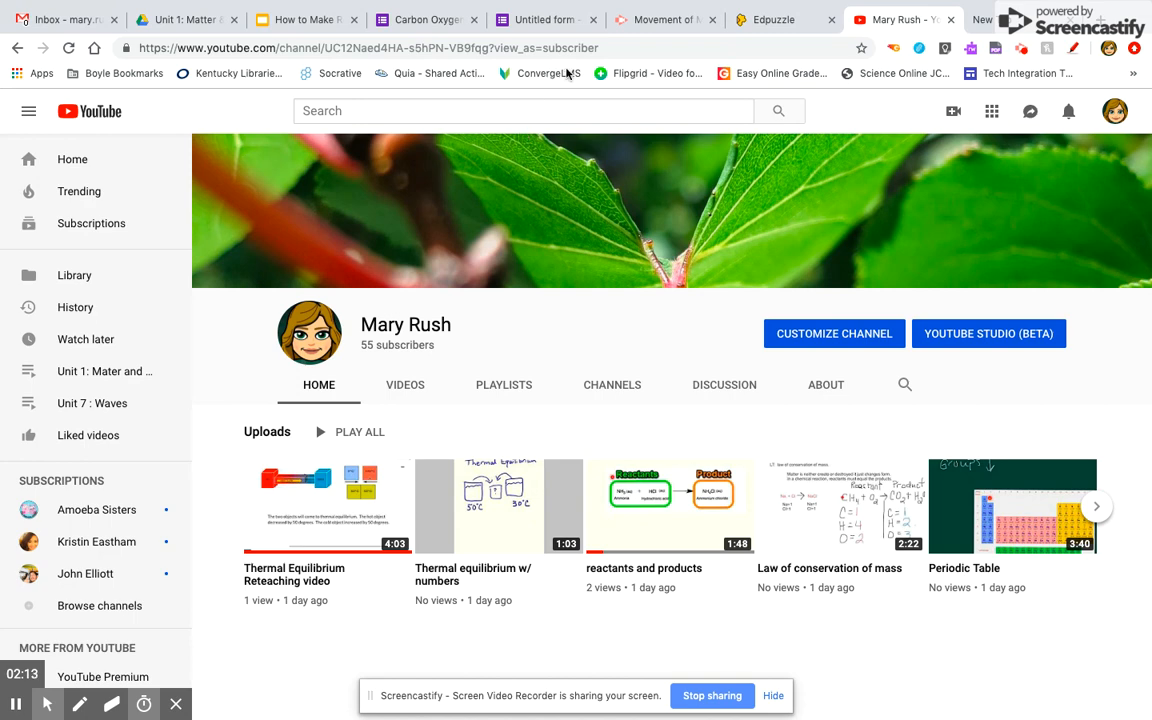
Step: Open the Thermal Equilibrium Reteaching video from the YouTube channel uploads, pause it and copy its URL
click(762, 20)
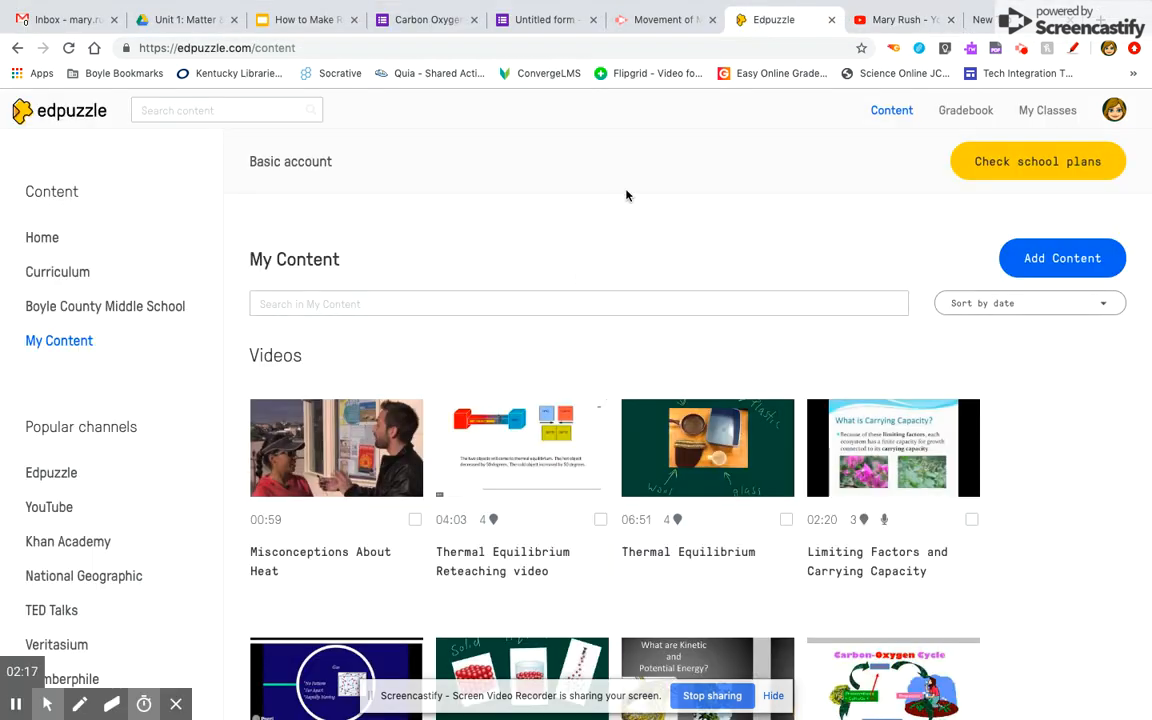
click(905, 20)
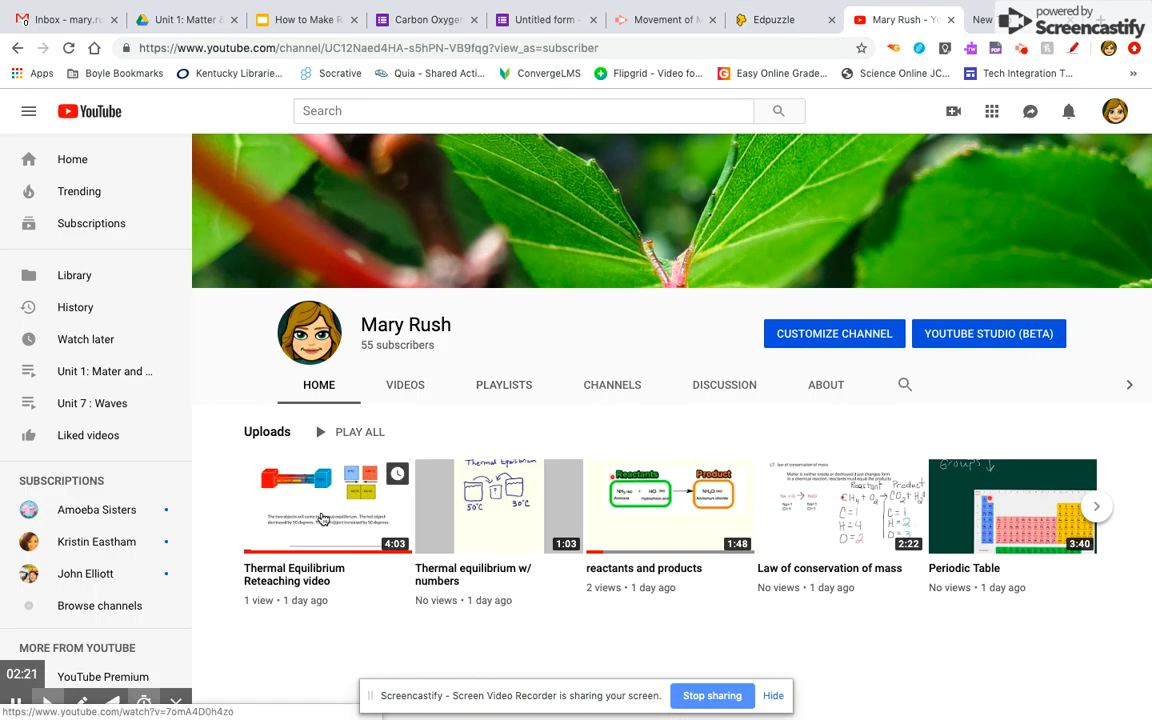
click(323, 519)
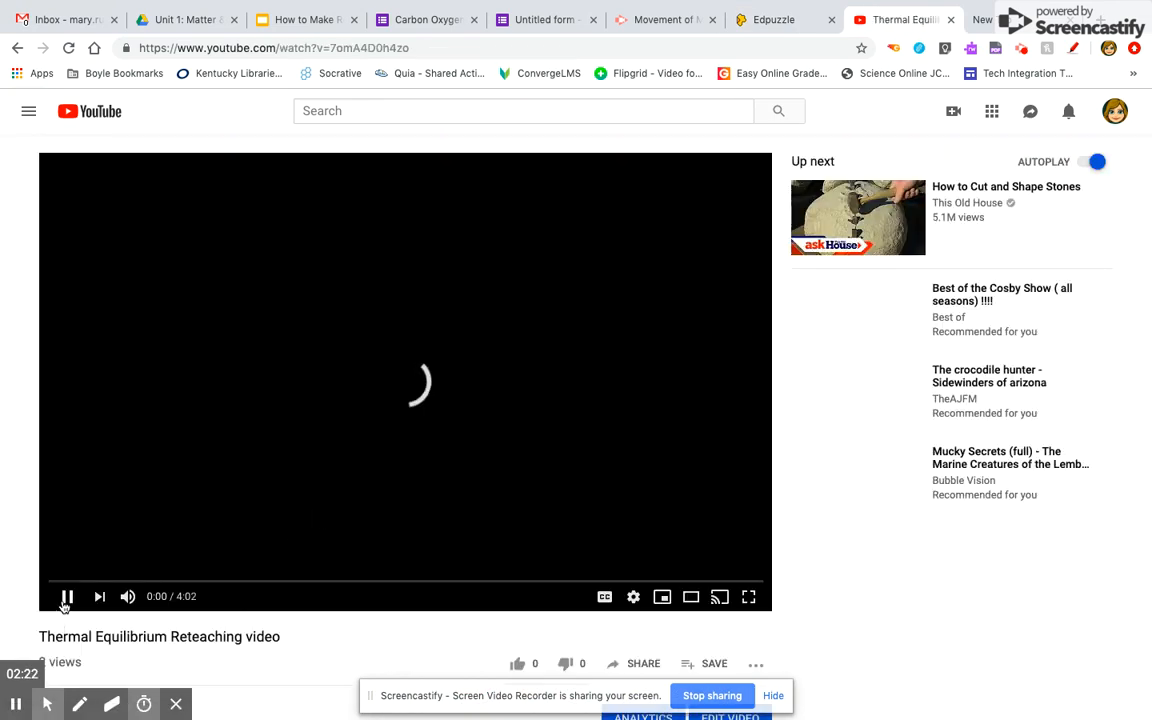
click(67, 598)
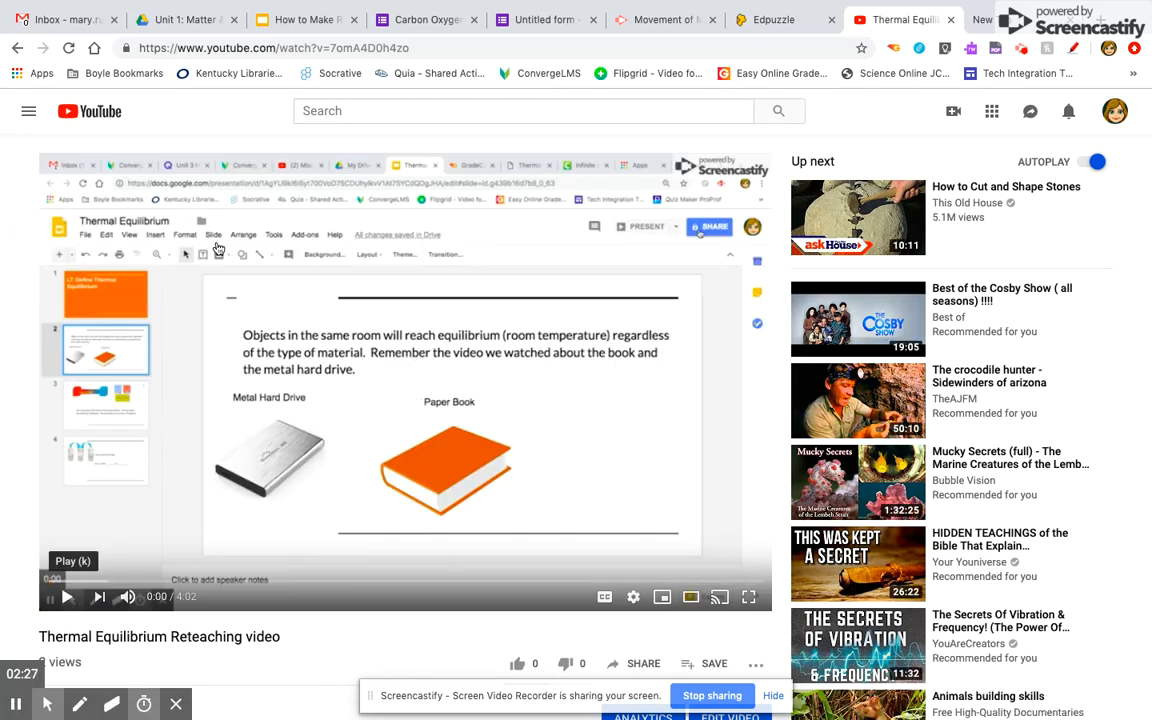
click(268, 48)
key(ctrl+c)
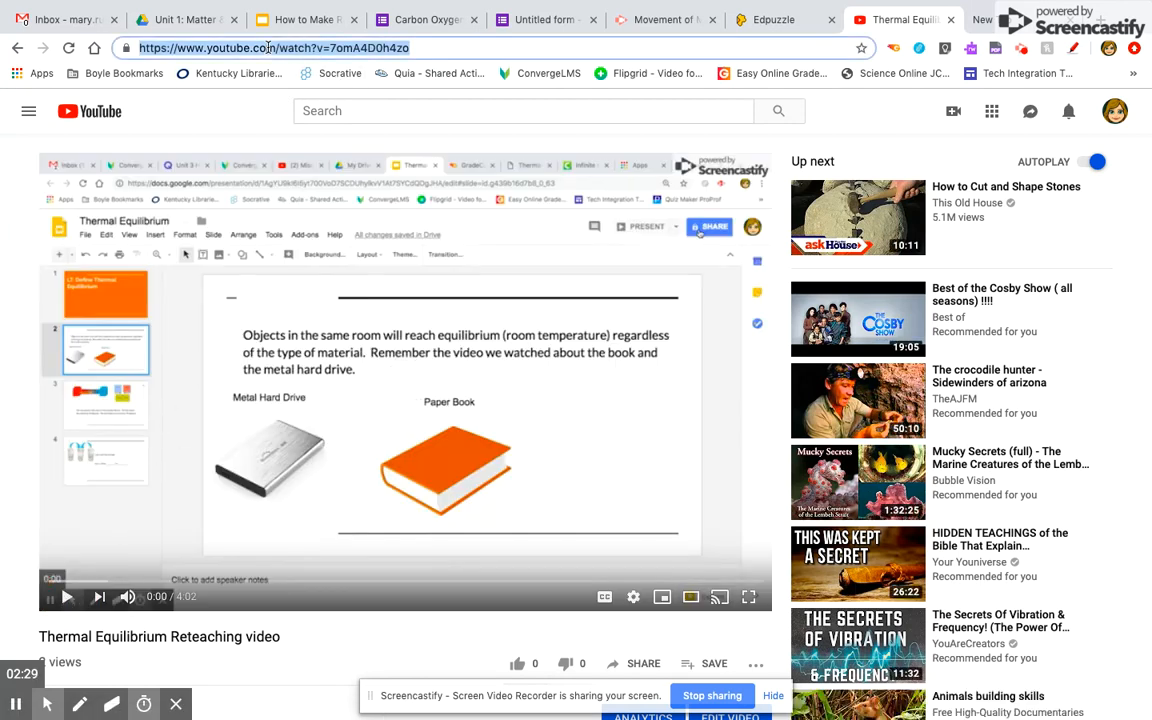
Step: Switch to Edpuzzle and search its YouTube channel for the copied URL to load the Thermal Equilibrium Reteaching video for editing
click(750, 19)
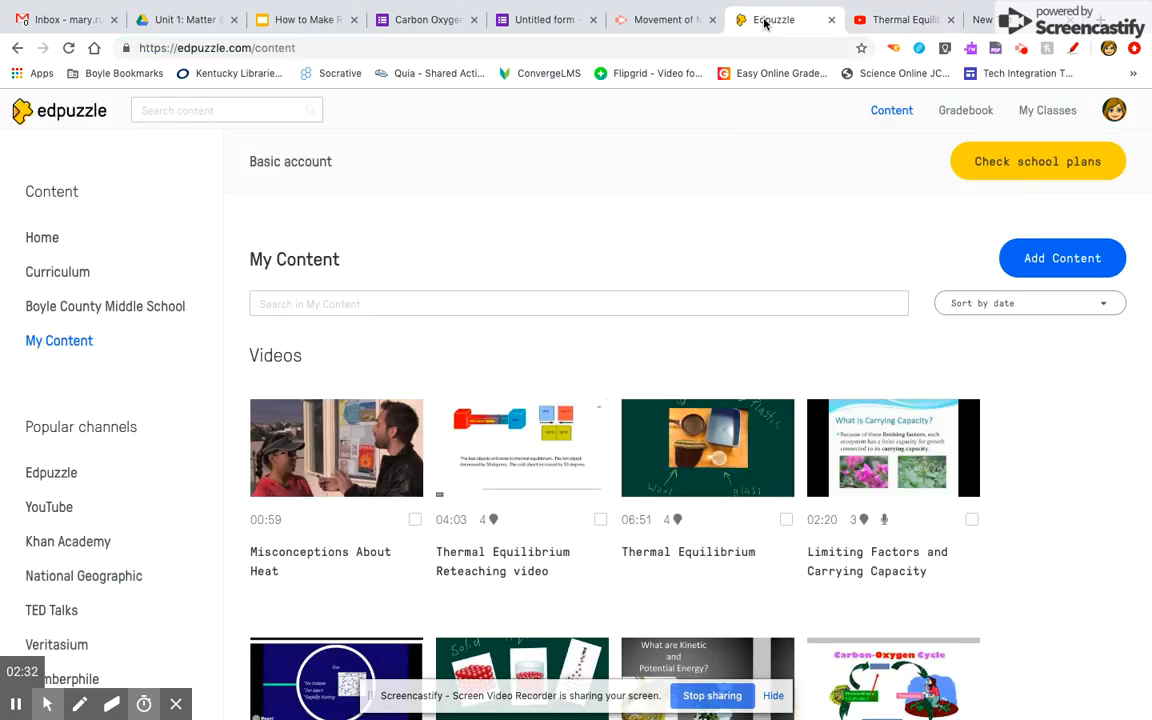
click(30, 506)
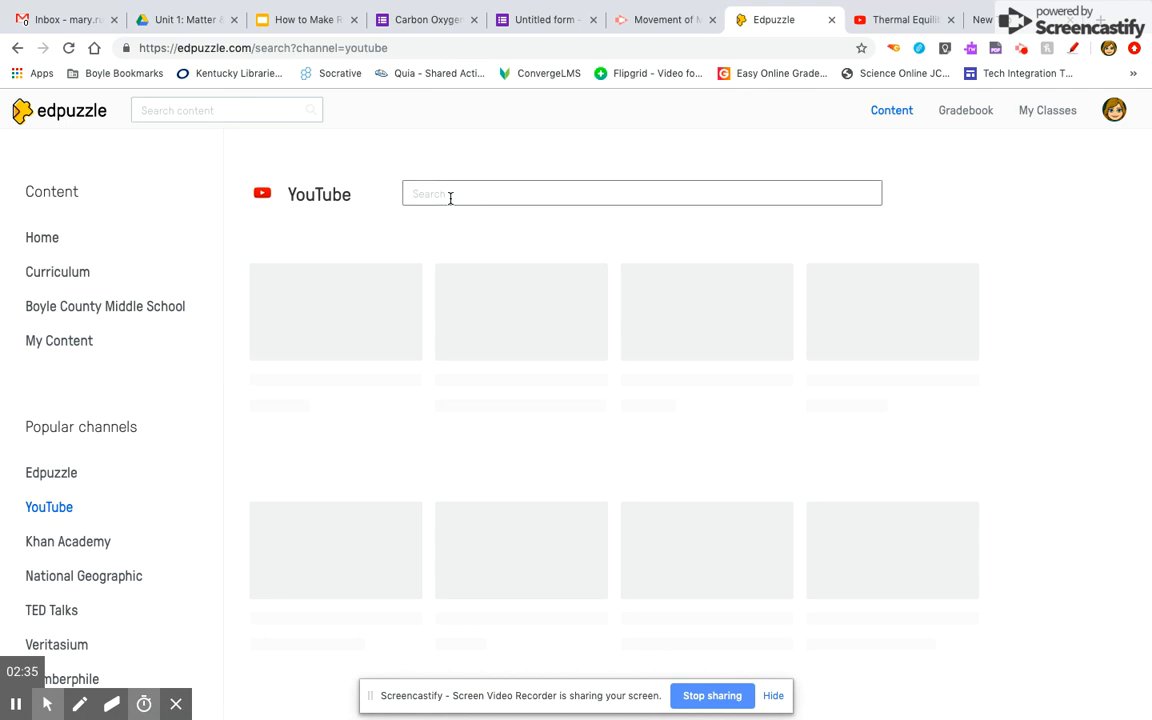
click(450, 192)
key(ctrl+v)
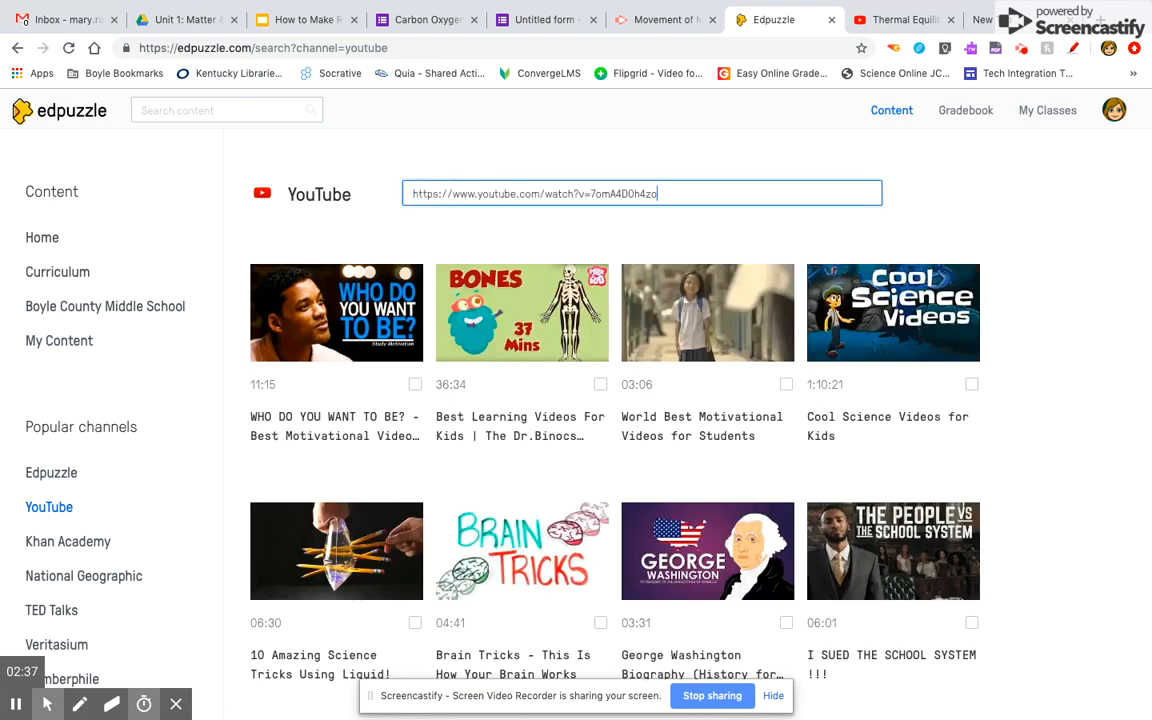
key(Return)
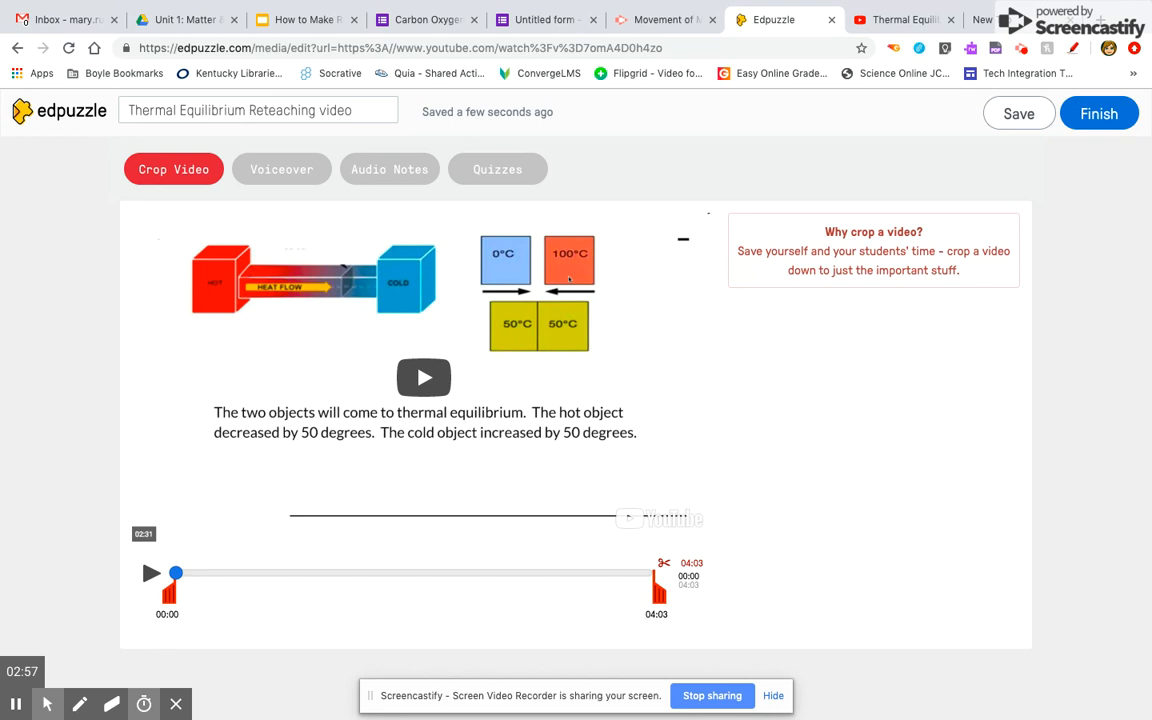
Step: Crop the video to start at 01:43 and bring up the voiceover editing mode
drag(168, 596, 368, 612)
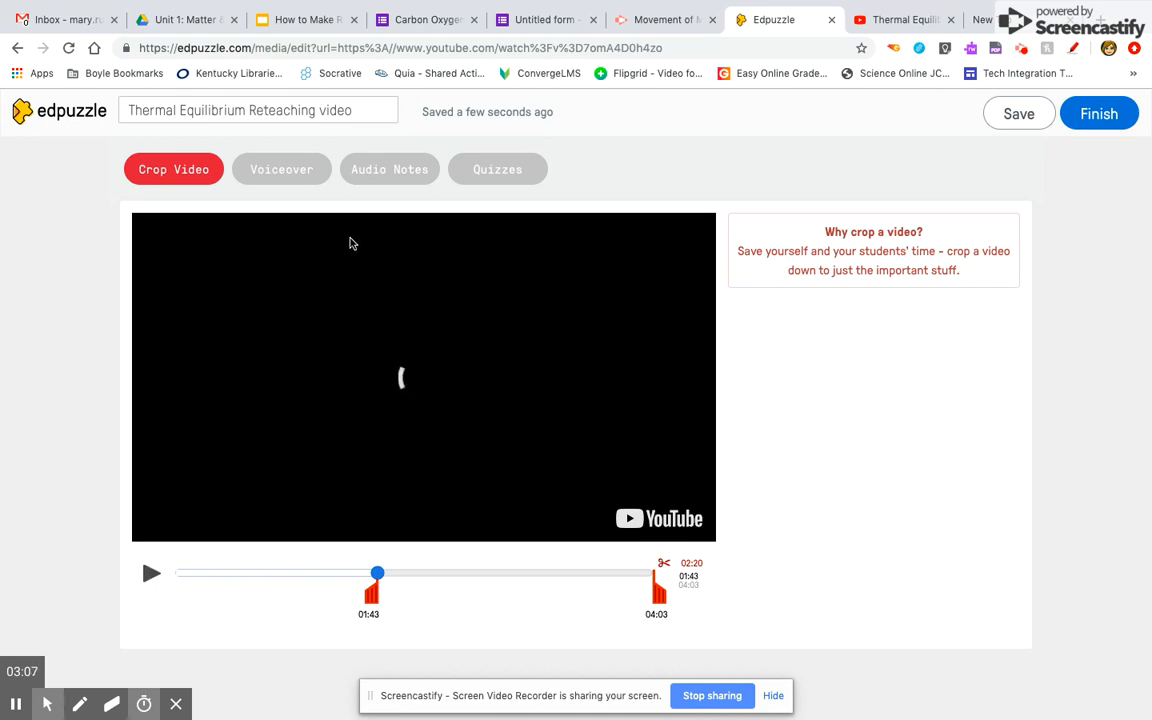
click(281, 170)
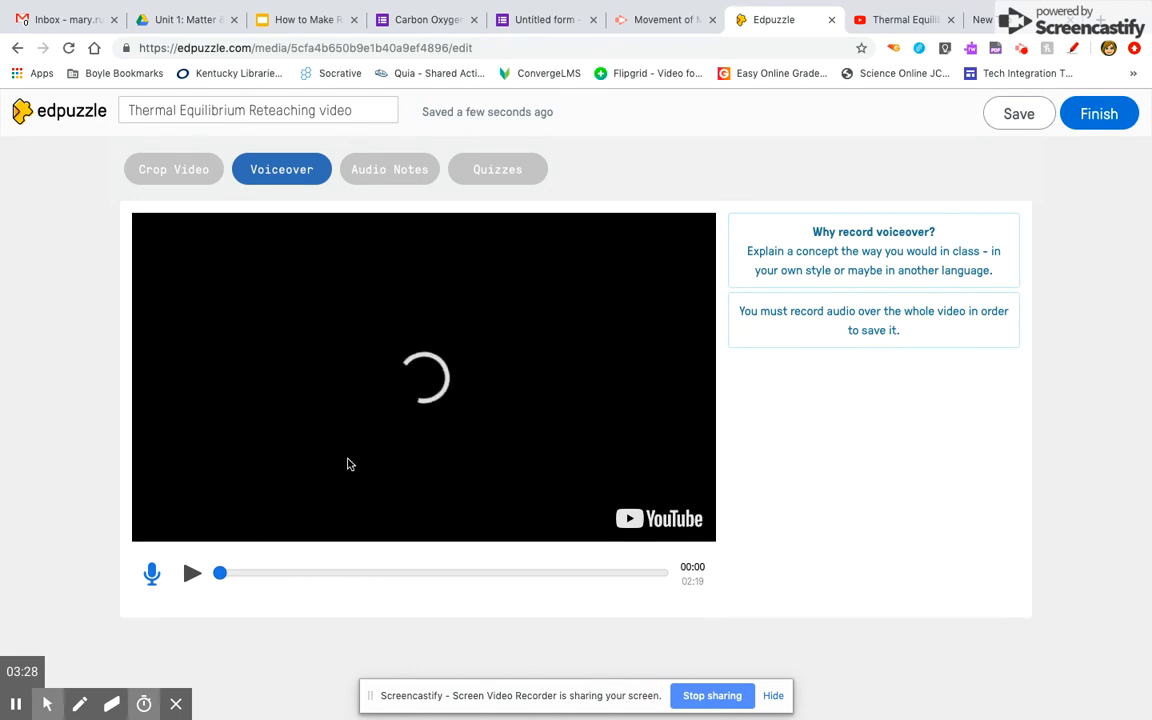
Step: Bring up the quiz editing mode and preview the opening of the cropped video, pausing at 00:02
click(508, 171)
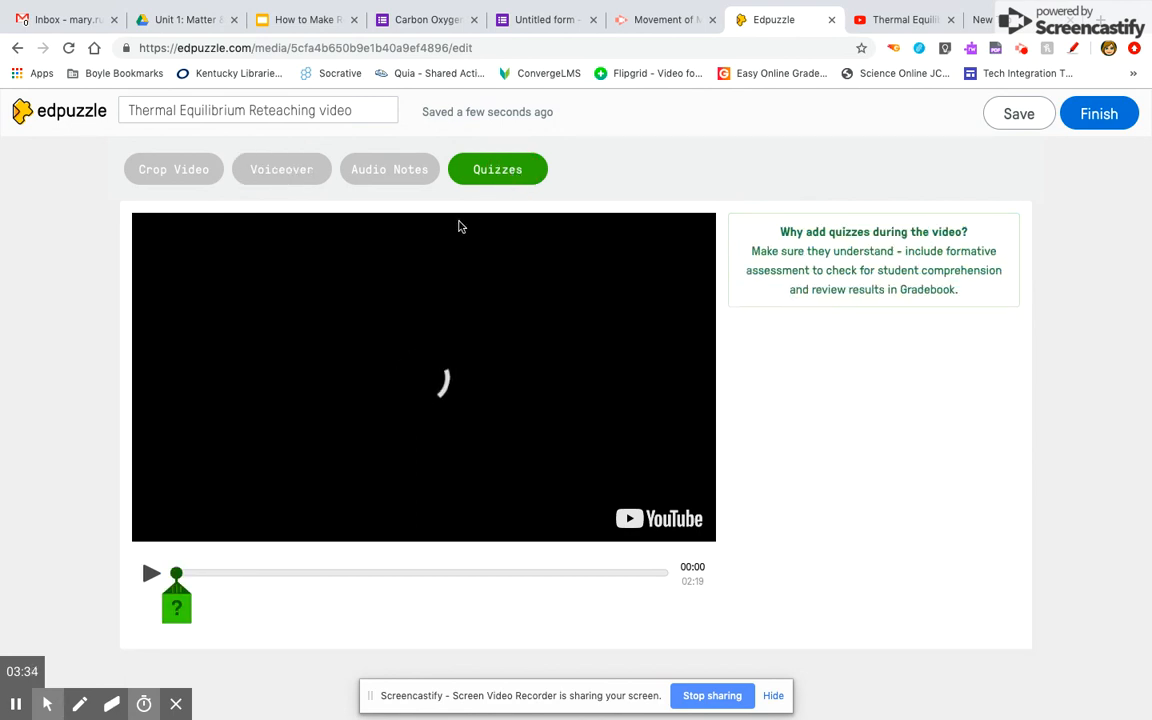
click(242, 429)
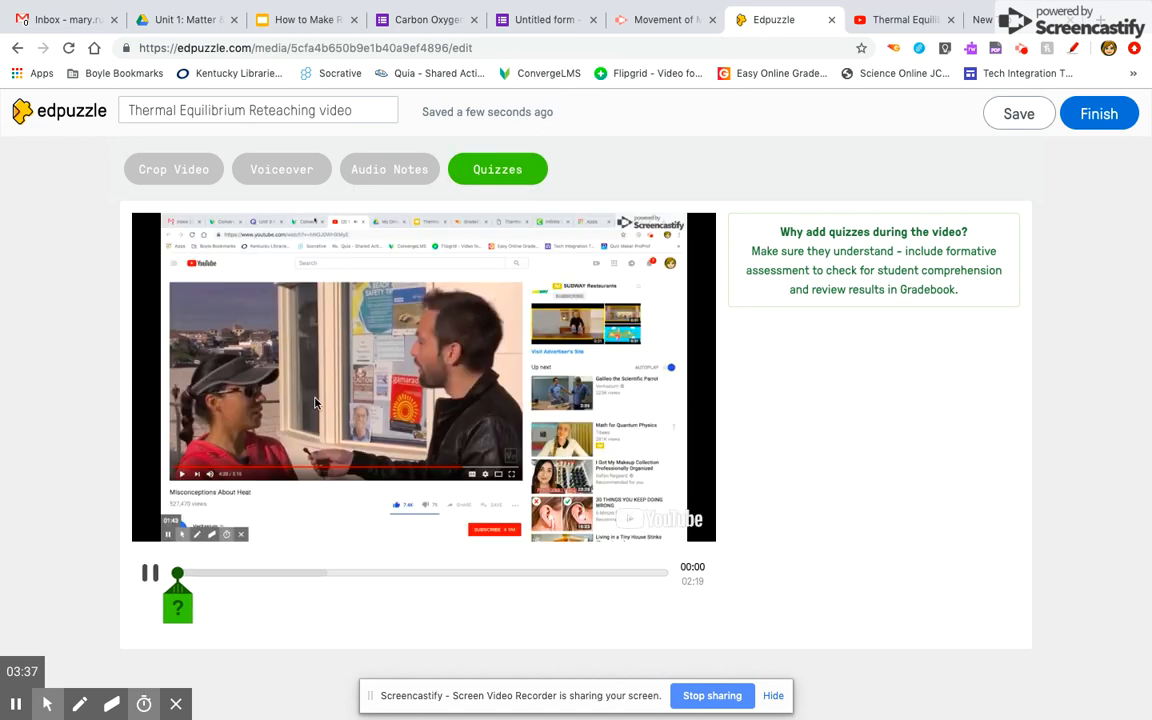
click(150, 573)
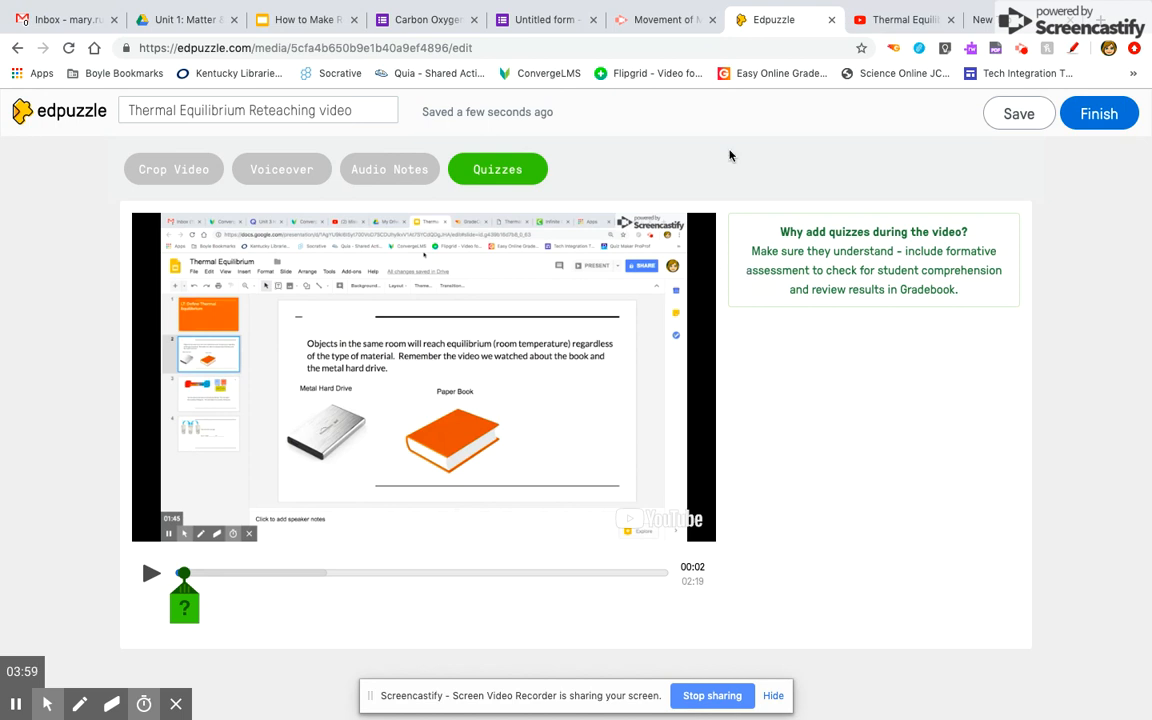
Step: Finish editing the video and display its public link and embed code
click(1100, 116)
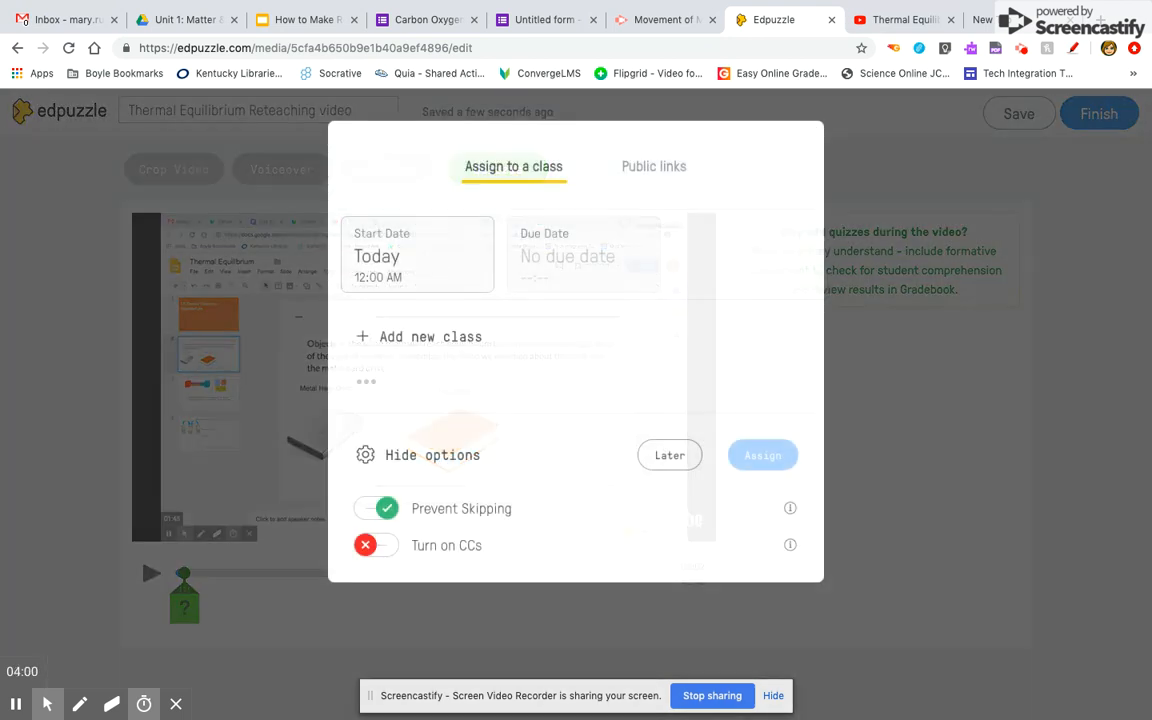
click(655, 170)
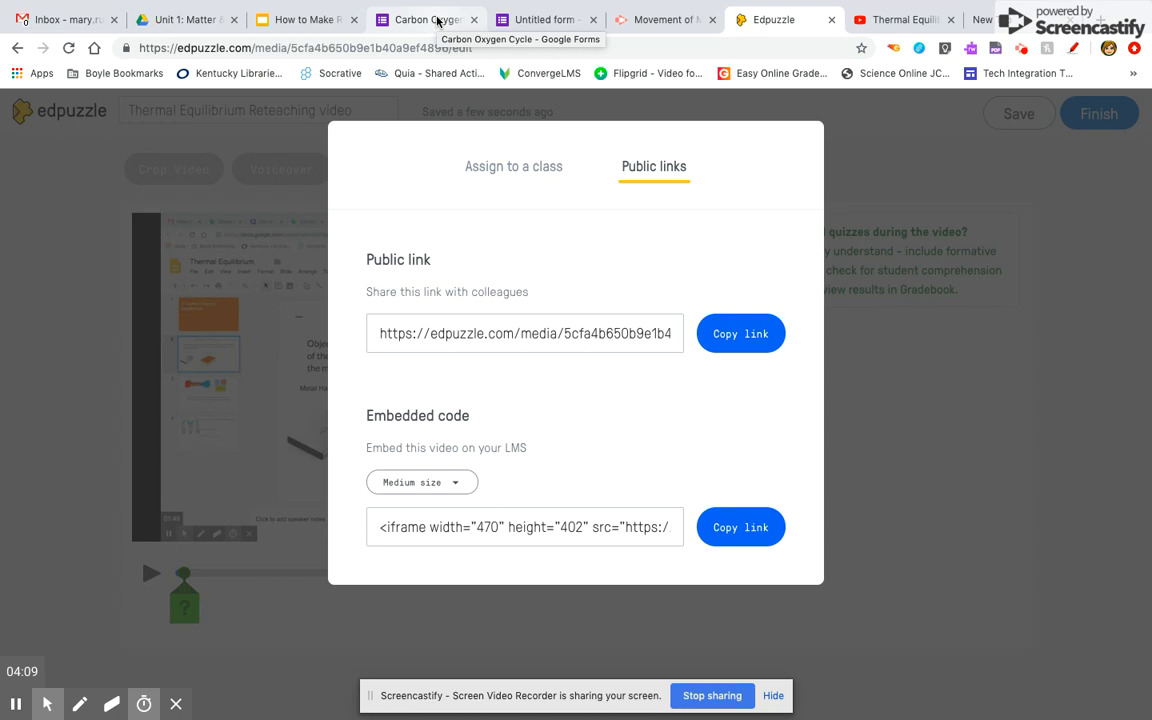
Step: Switch to the untitled Google Form, make it a quiz in its settings and save
click(493, 21)
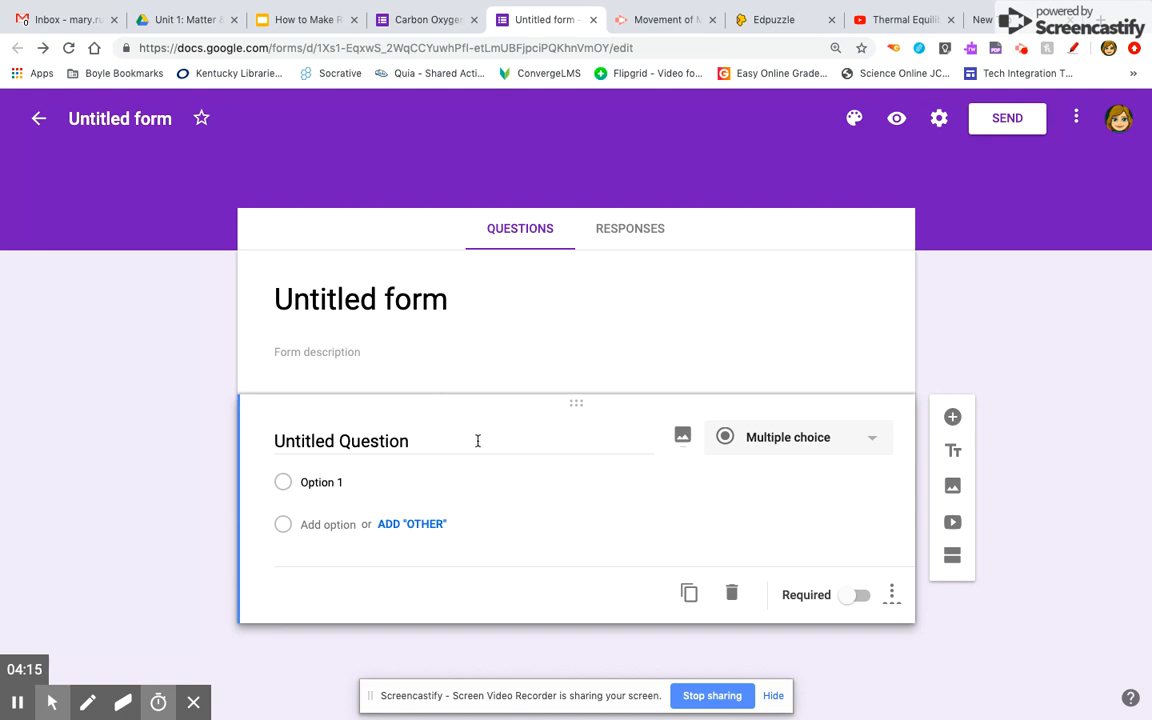
click(937, 120)
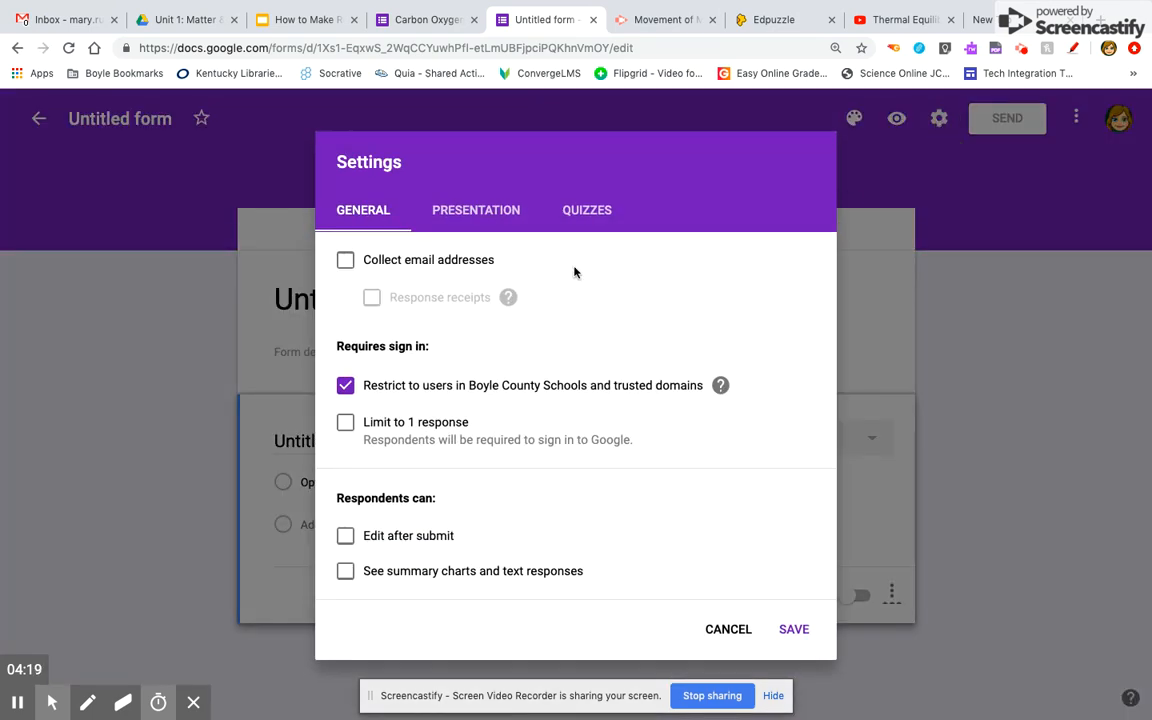
click(588, 211)
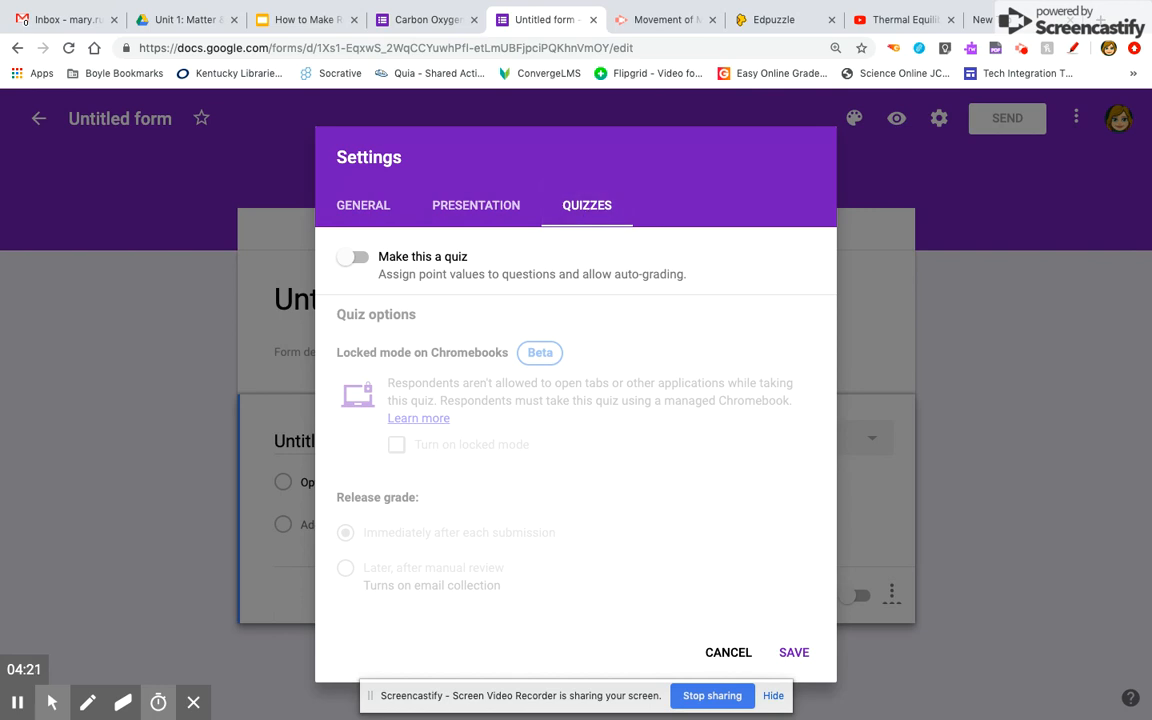
click(352, 257)
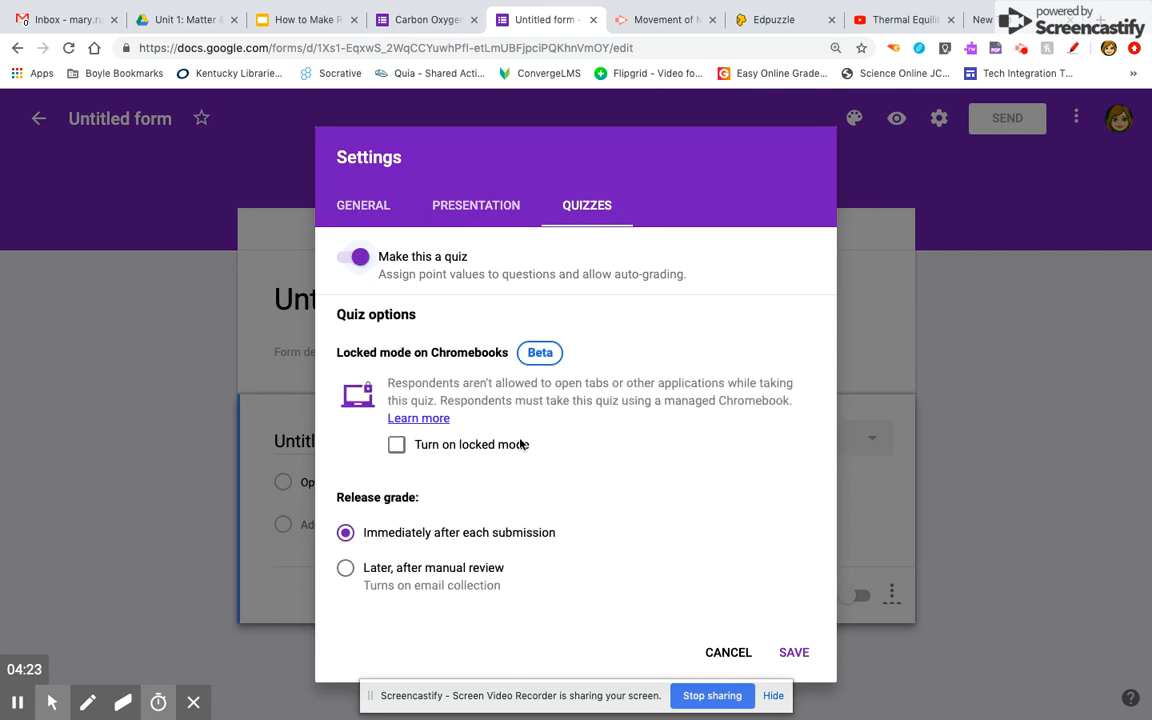
click(795, 653)
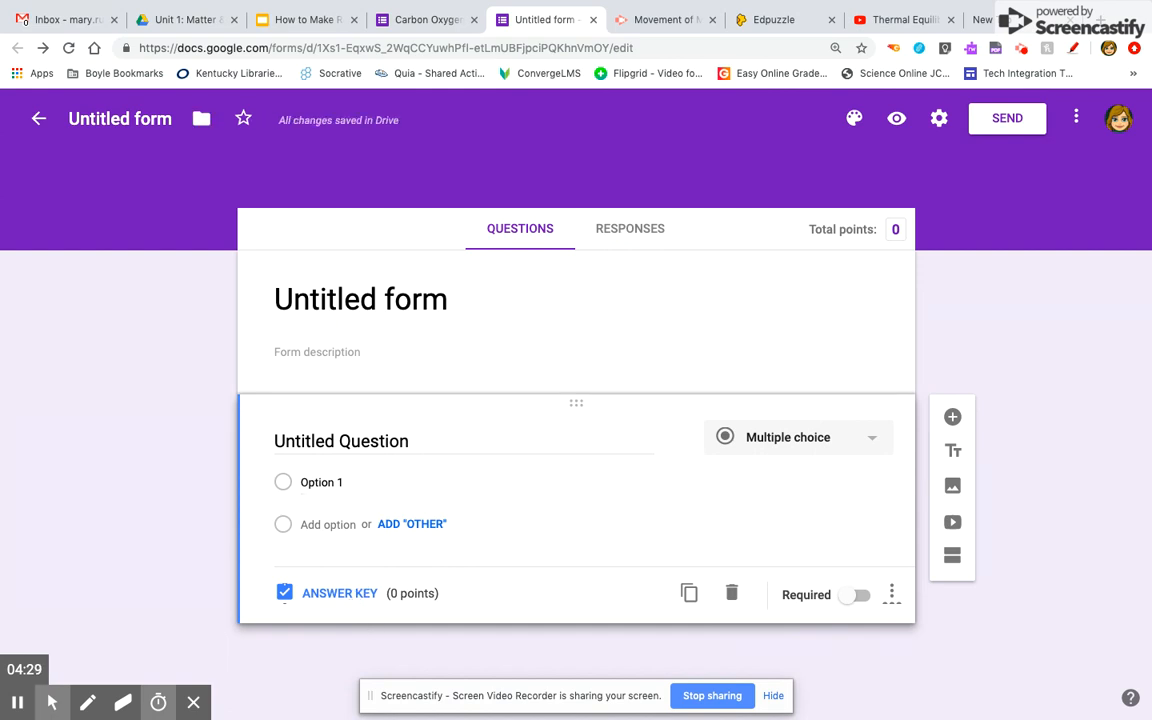
Step: Examine the Carbon Oxygen Cycle form from its student information questions through the Edpuzzle link section to Question 1
click(434, 21)
scroll(440, 368, down, 1)
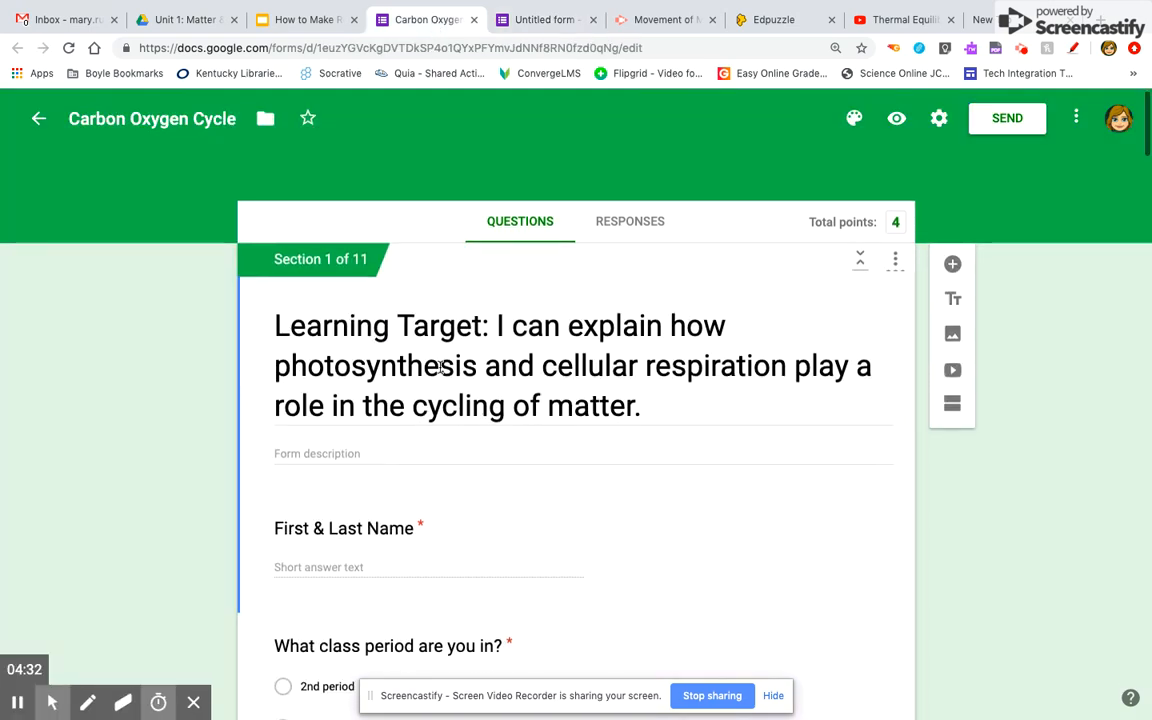
scroll(440, 368, up, 1)
scroll(505, 390, down, 1)
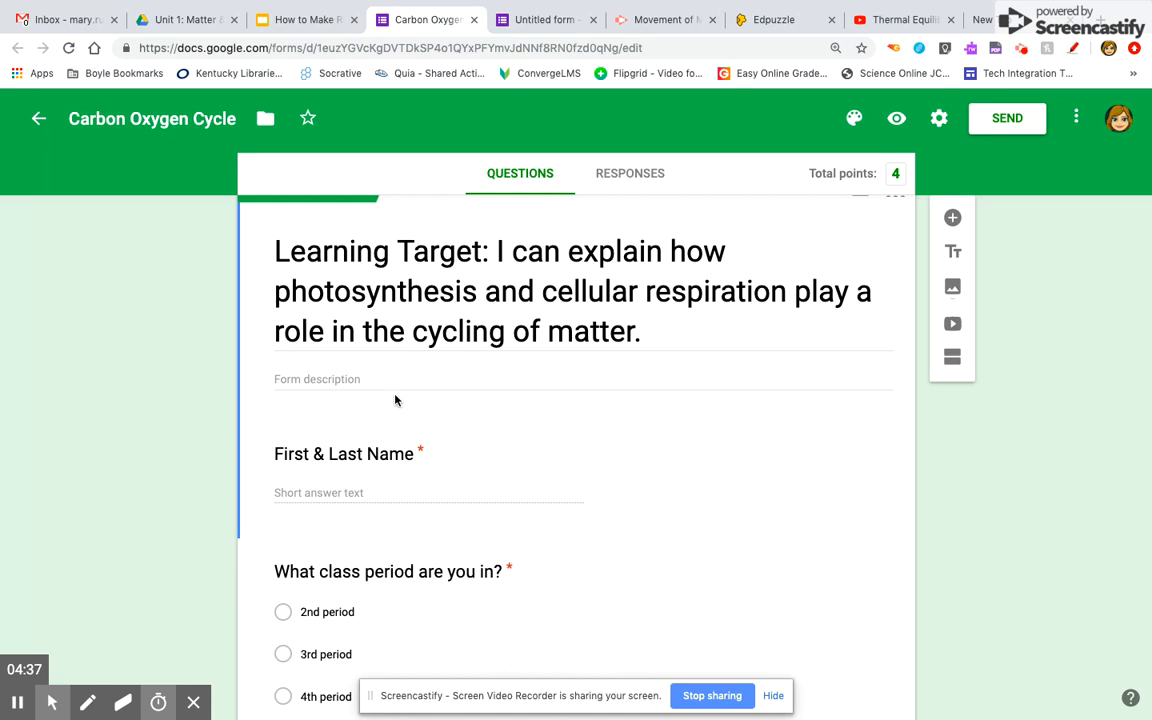
scroll(394, 399, down, 2)
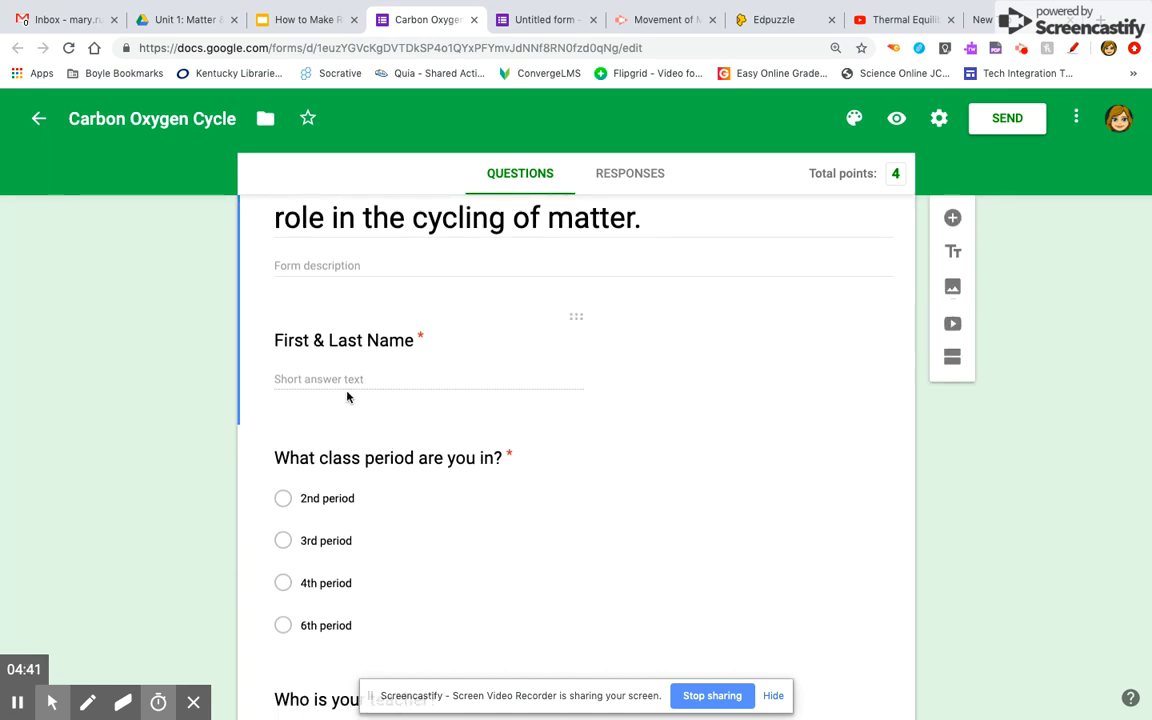
scroll(347, 397, down, 3)
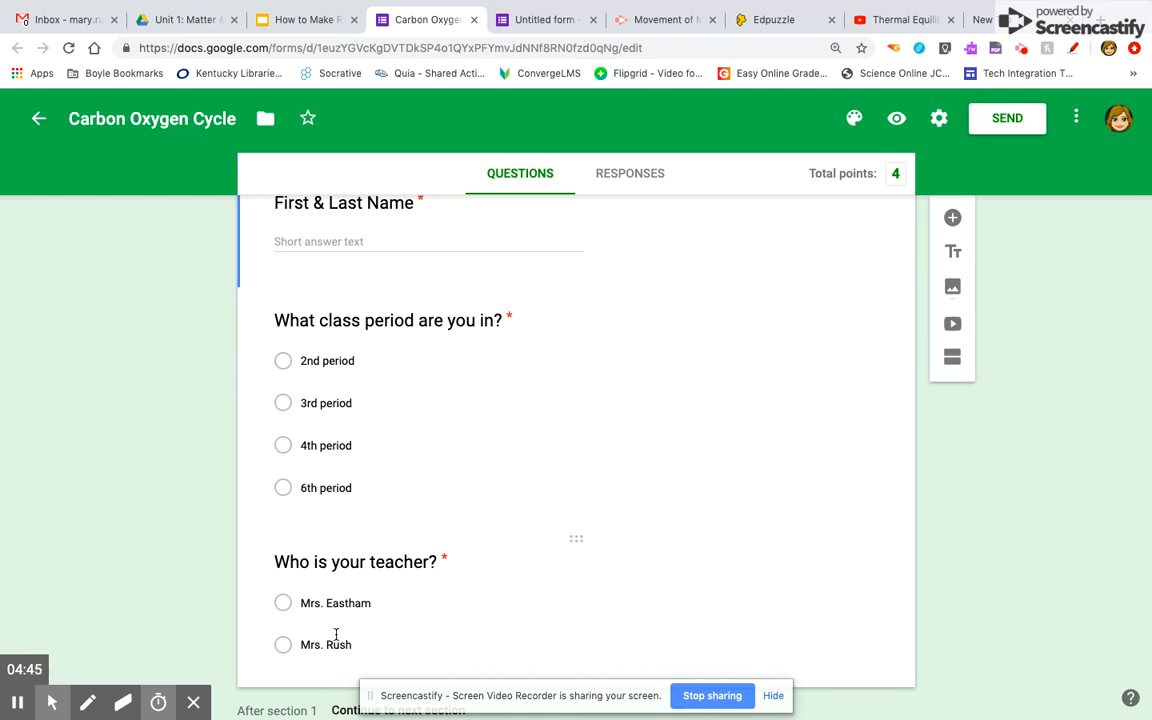
scroll(334, 647, down, 10)
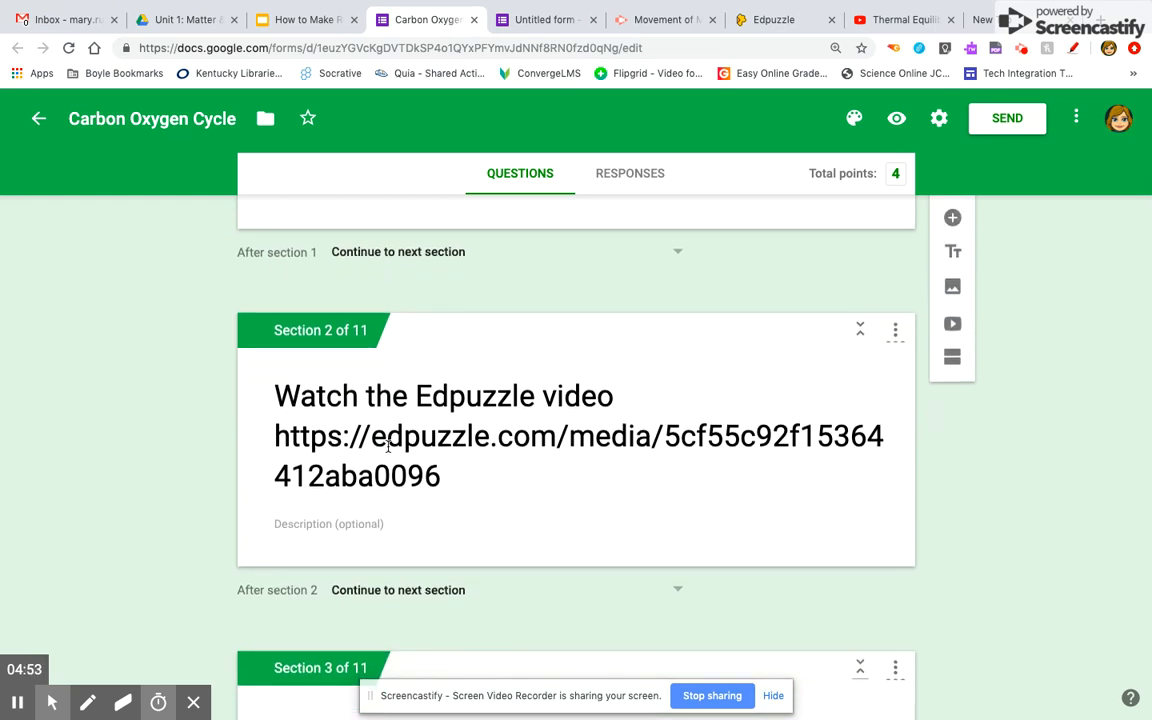
scroll(388, 447, down, 10)
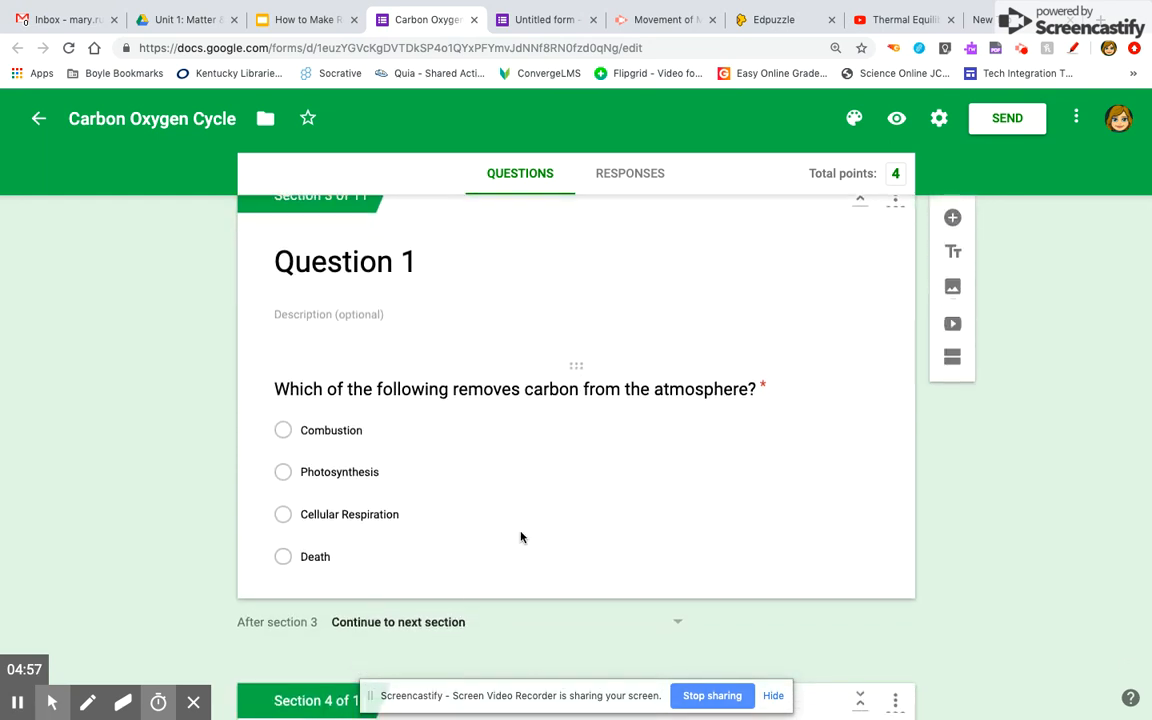
Step: Open the carbon removal question for editing and check its "Go to section based on answer" option and answer routing
click(723, 550)
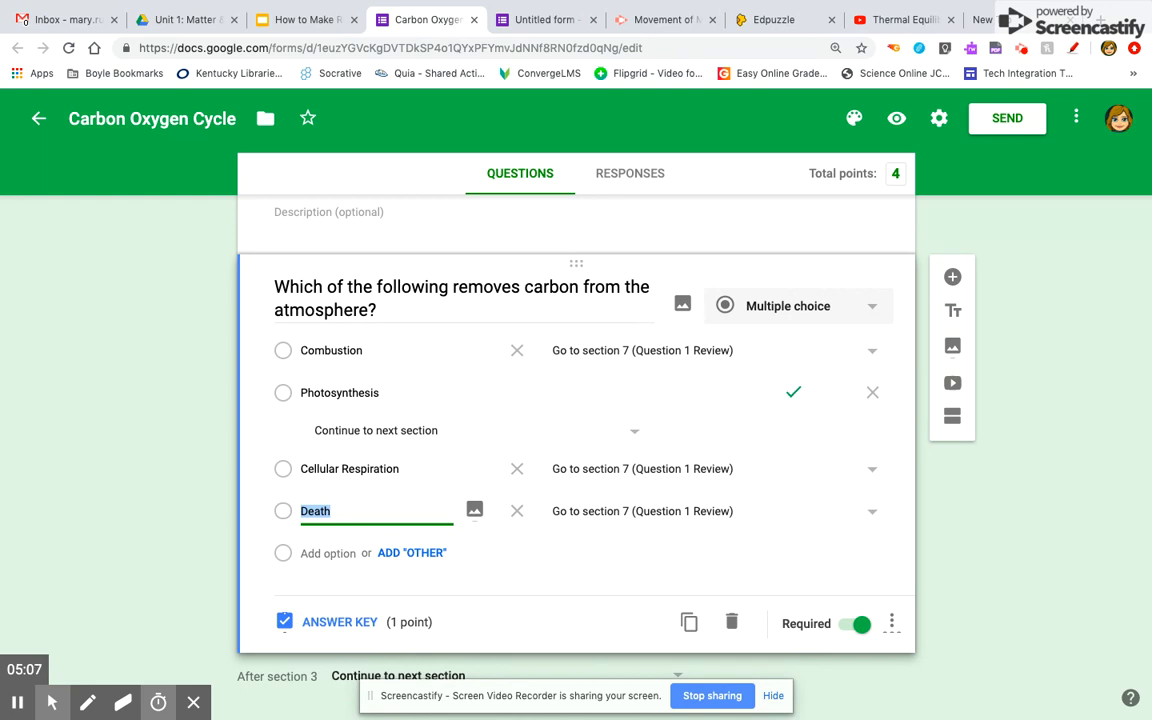
click(893, 625)
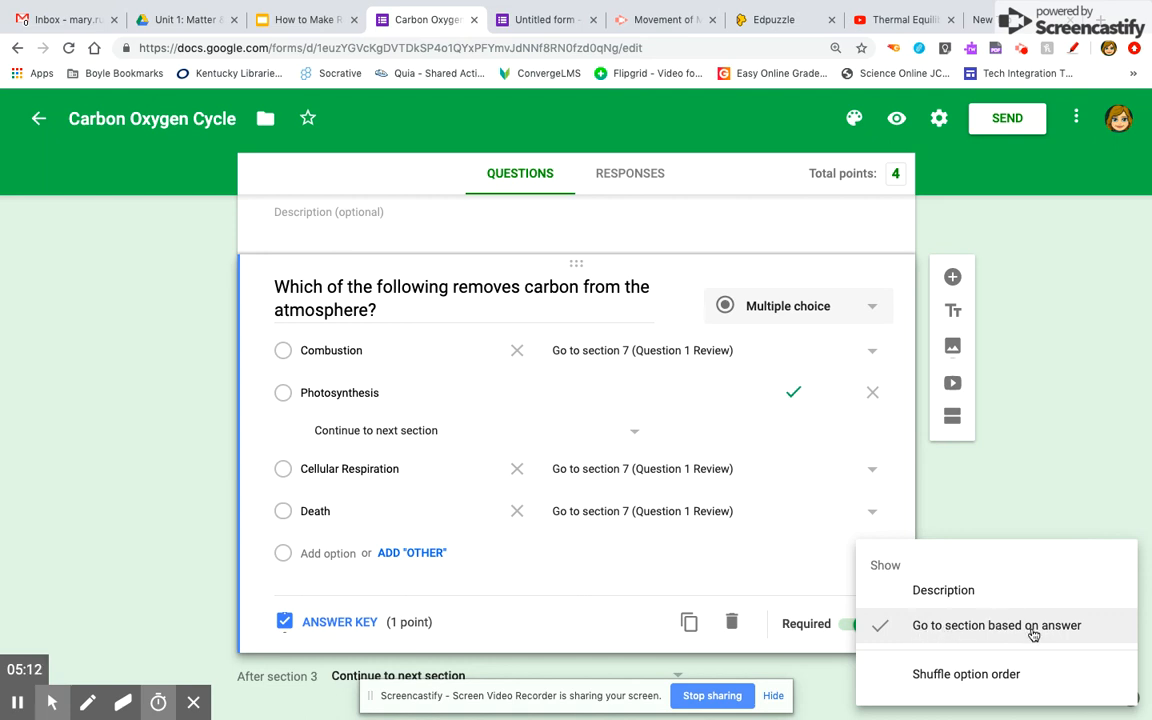
click(792, 558)
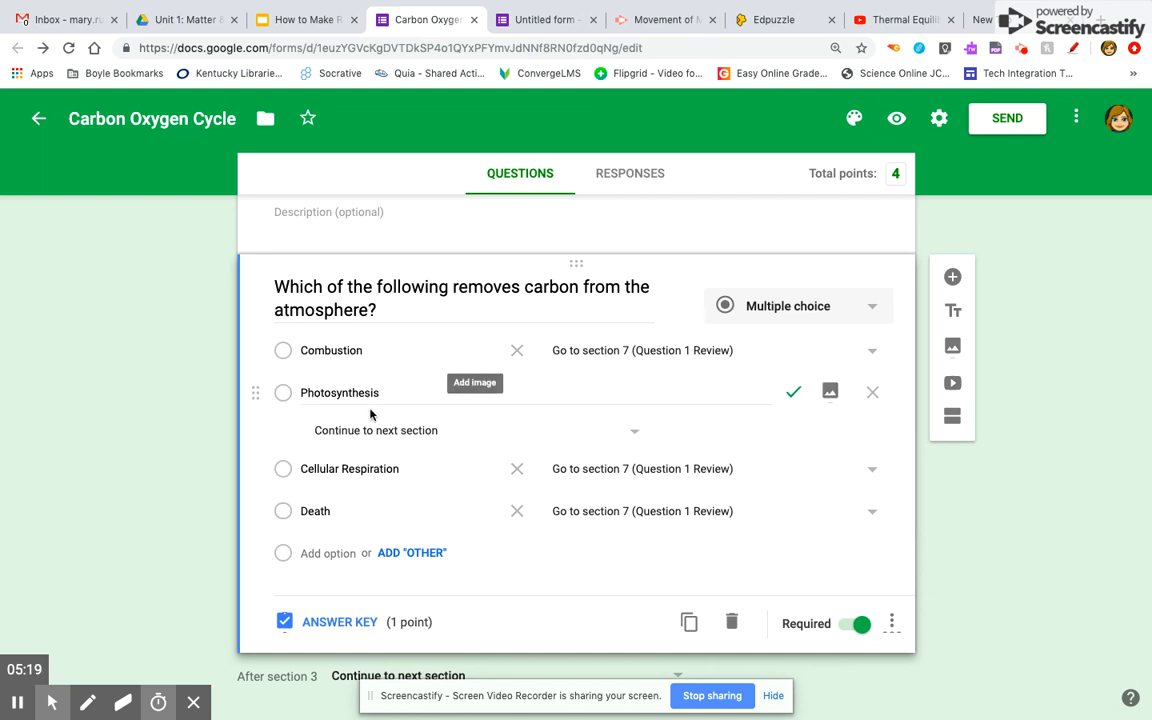
scroll(372, 440, down, 3)
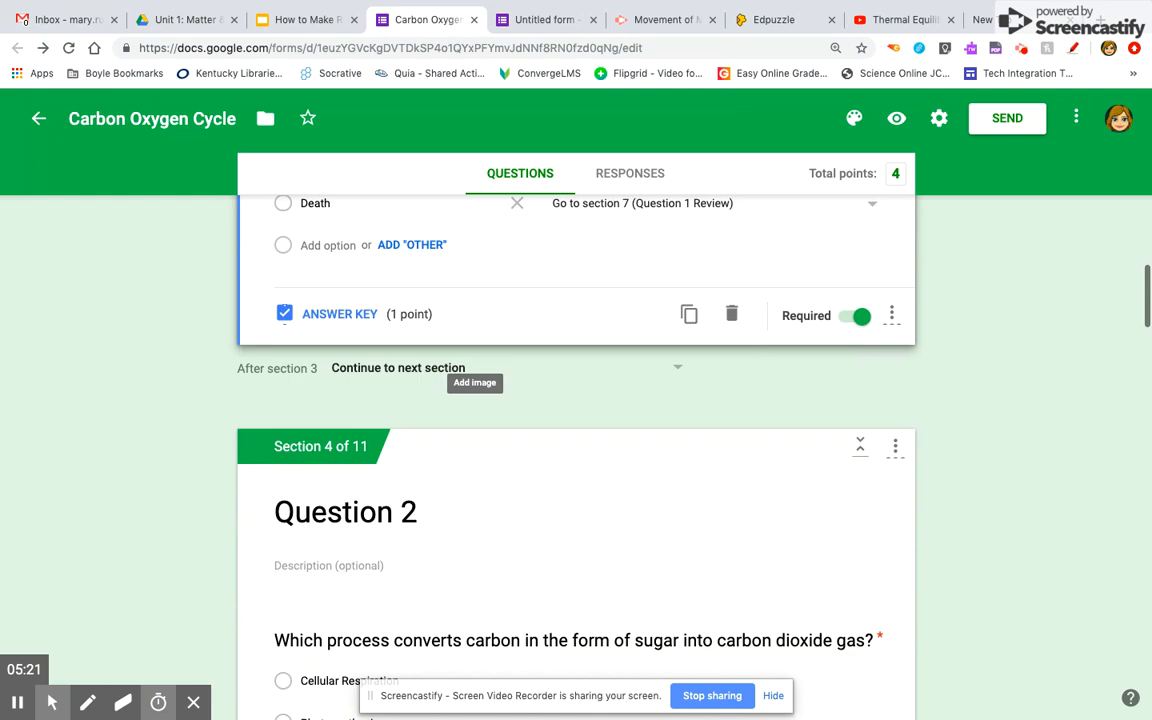
scroll(425, 305, up, 3)
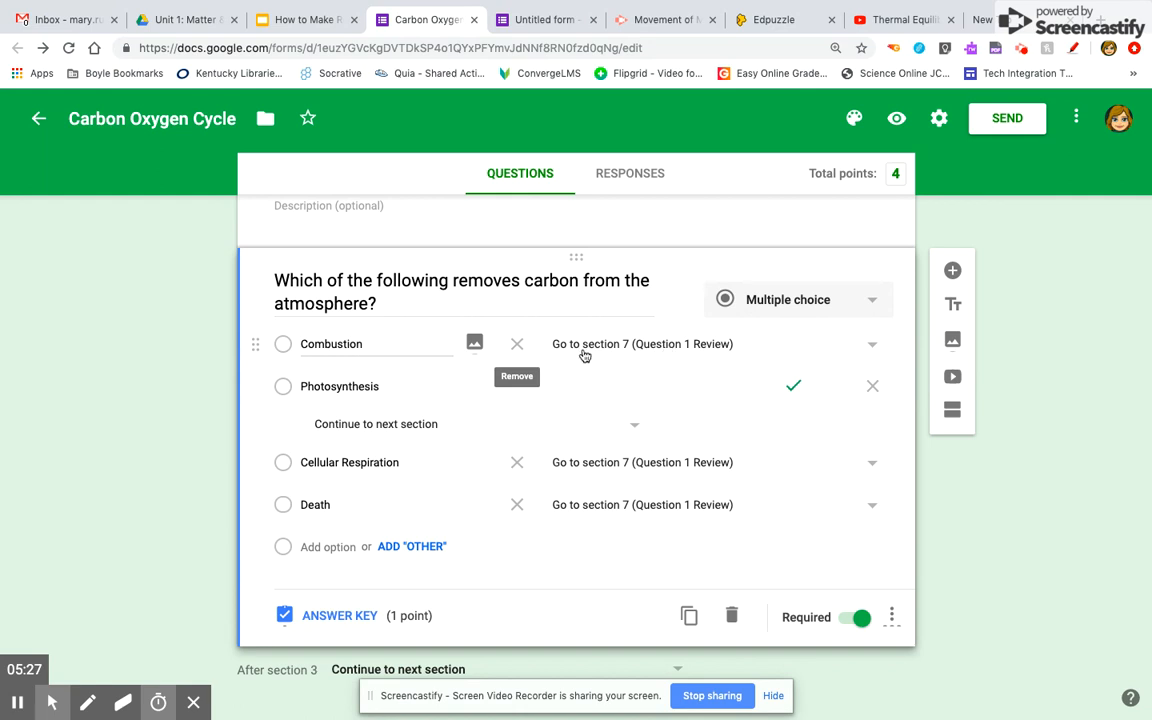
Step: Set the Combustion answer to go to section 7 (Question 1 Review) and review the question's answer routing
click(874, 346)
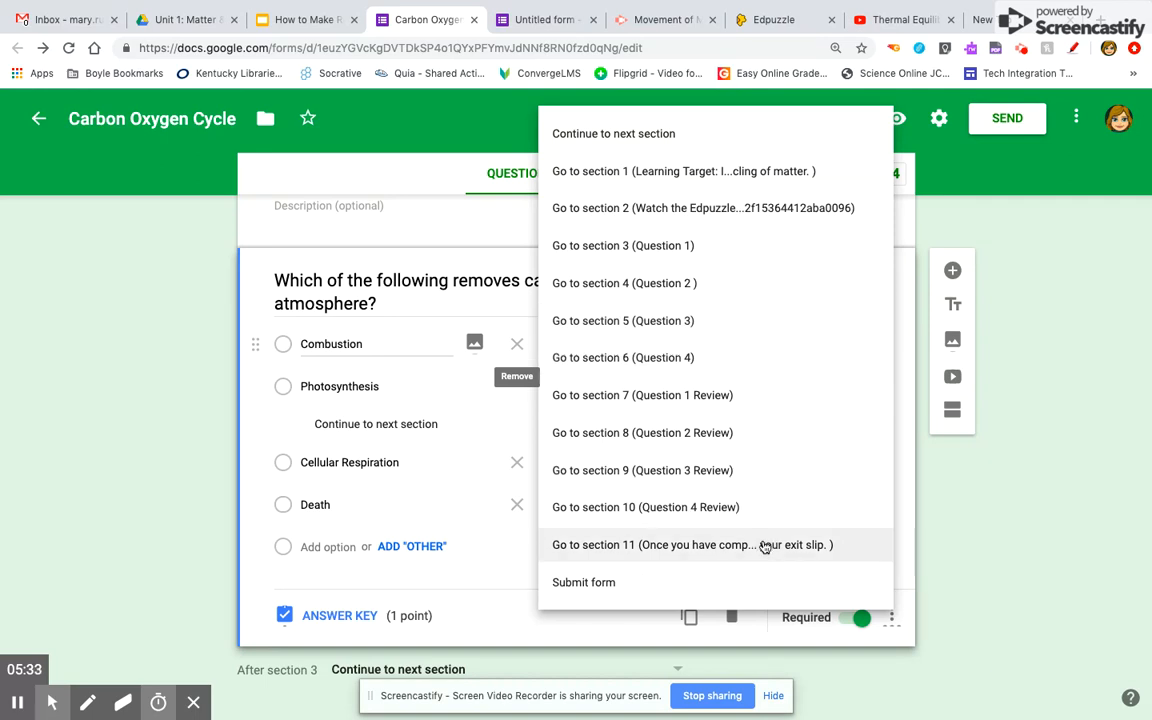
click(652, 396)
scroll(654, 420, down, 3)
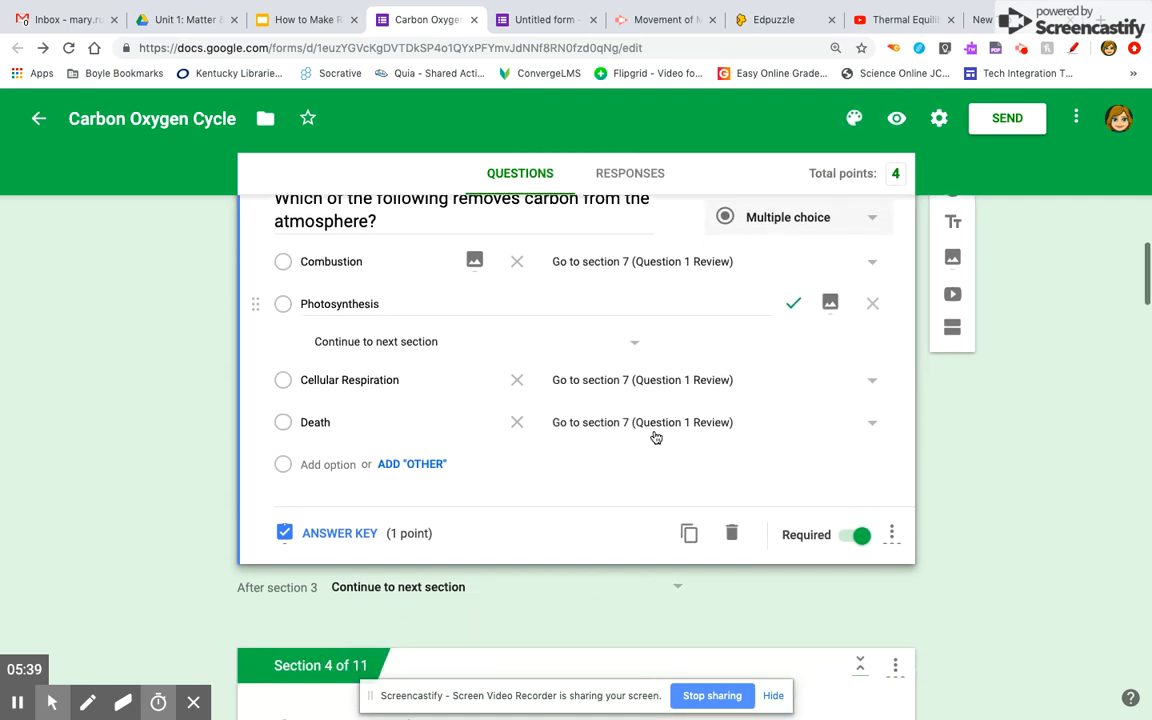
scroll(656, 437, up, 2)
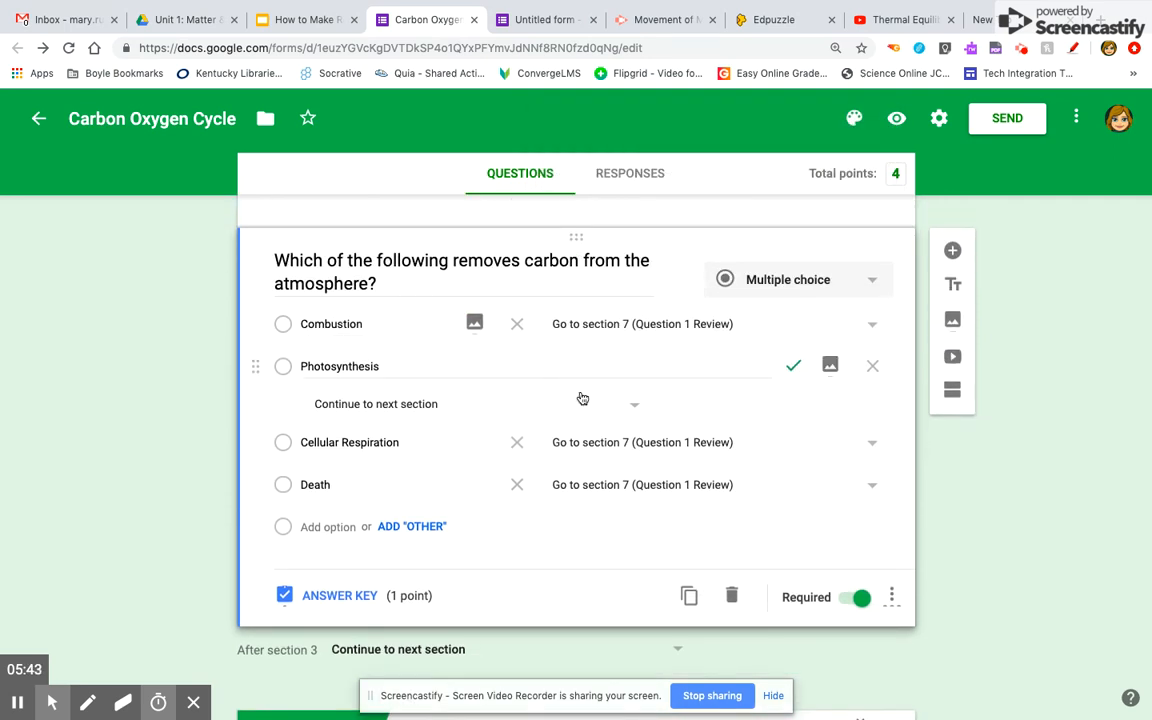
Step: Delete the "Removing CO2 from Atmosphere" video from section 7, Question 1 Review
scroll(635, 332, down, 8)
scroll(576, 420, down, 15)
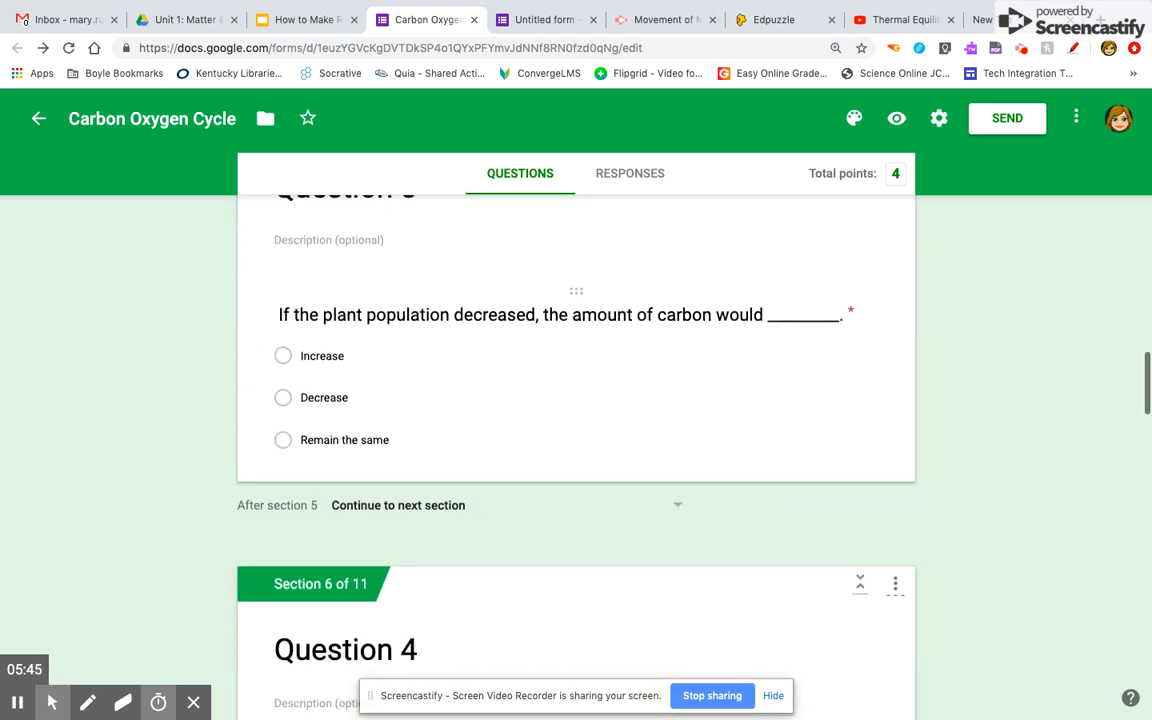
scroll(440, 265, down, 1)
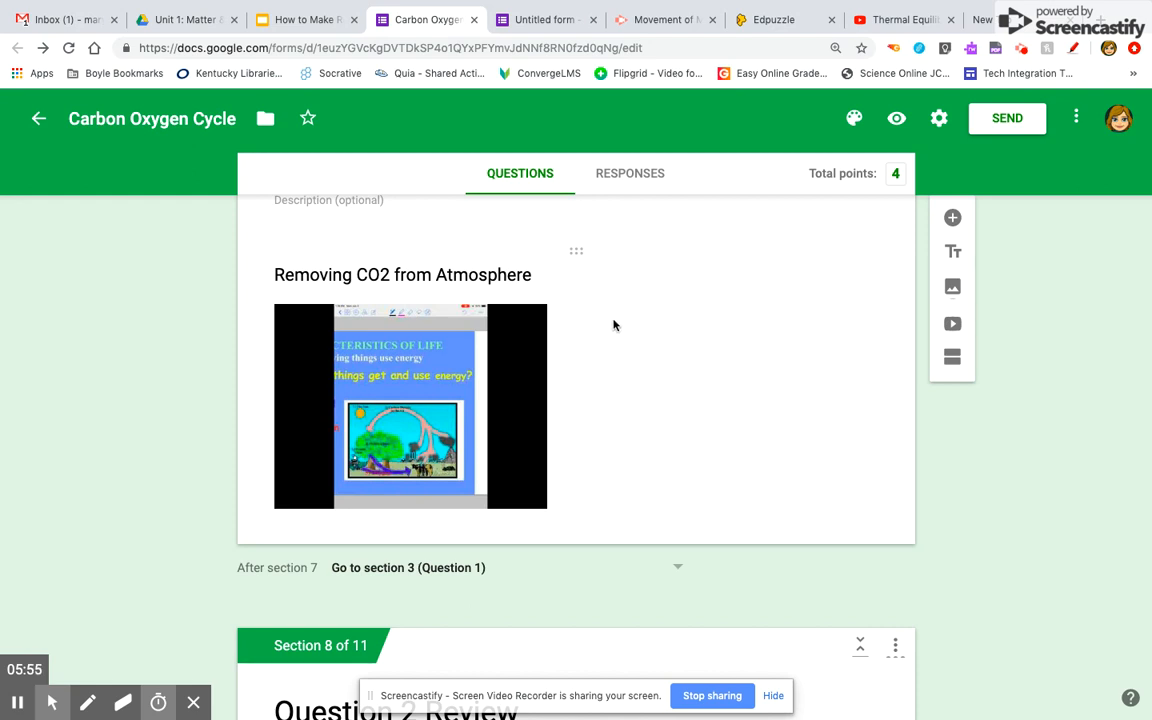
scroll(614, 324, up, 3)
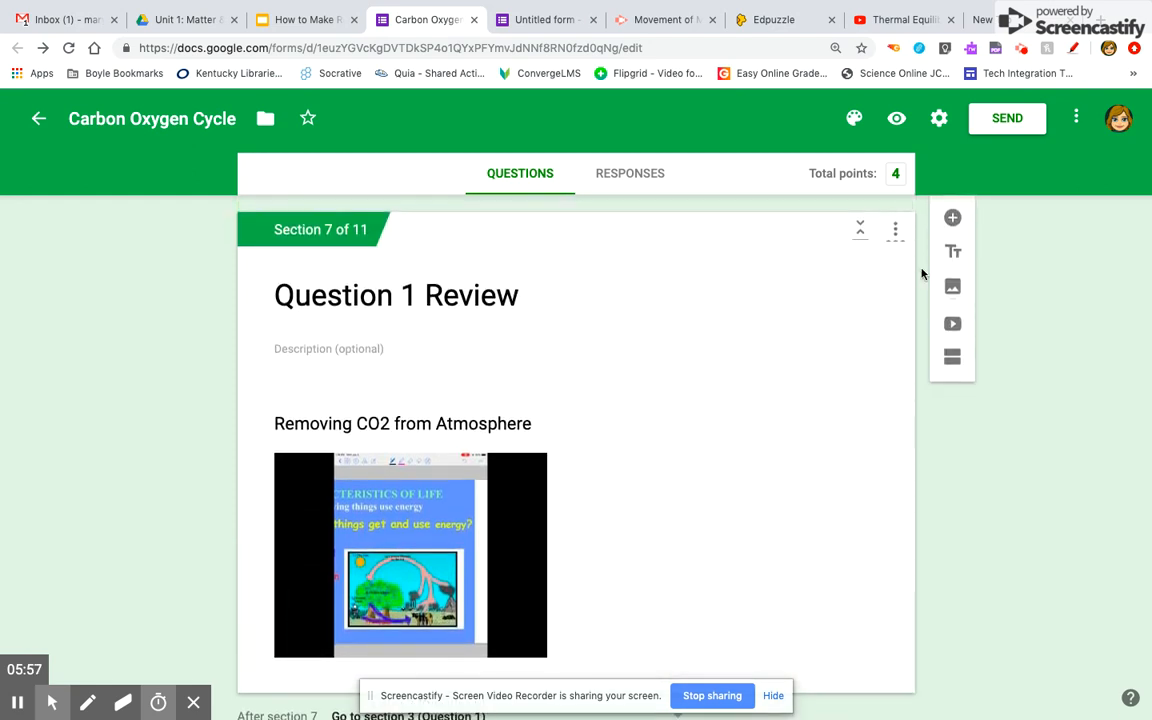
click(491, 507)
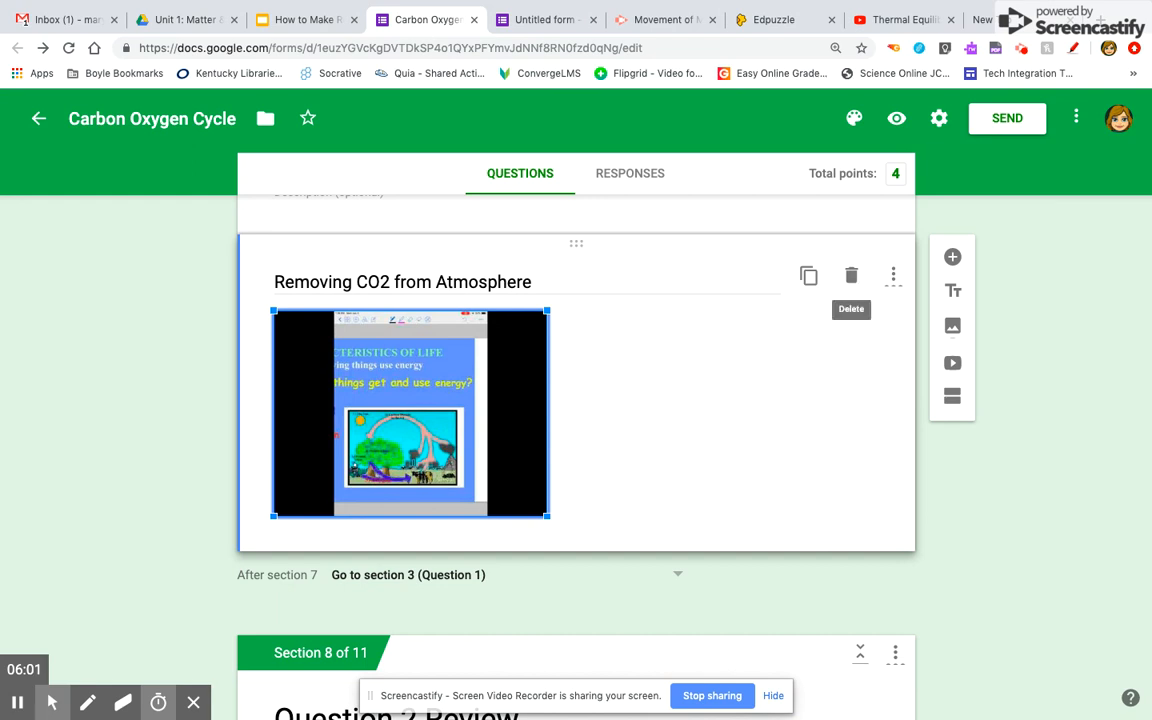
click(852, 280)
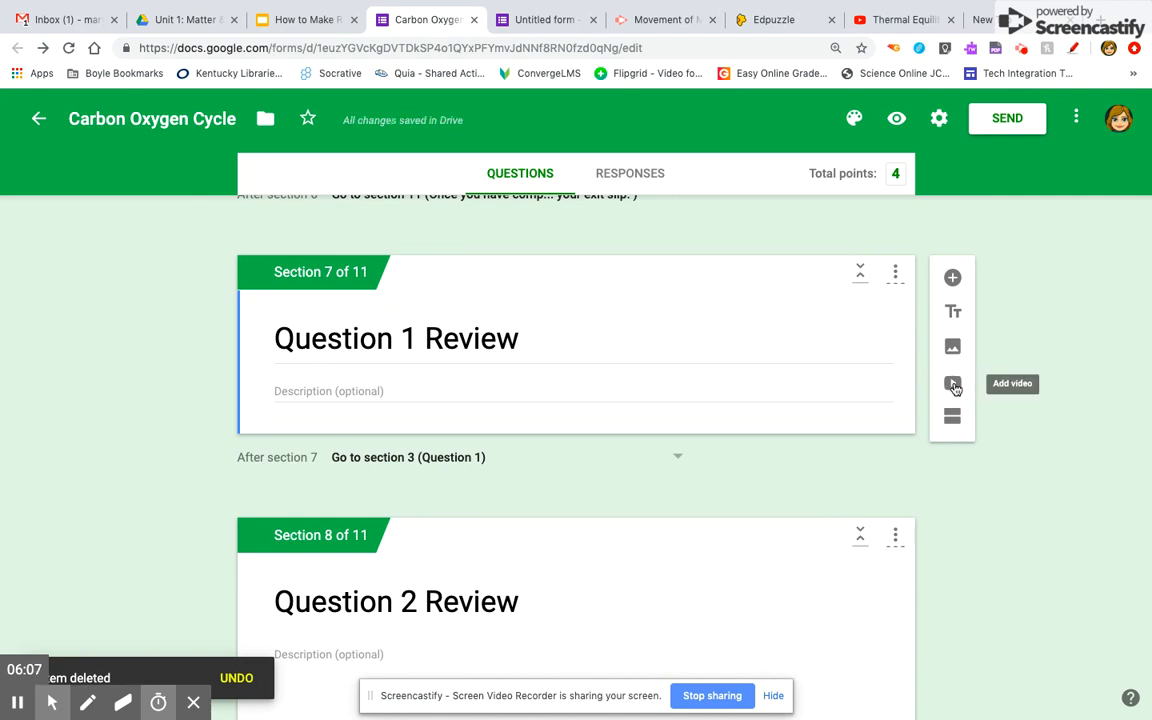
Step: Start adding a video to the Question 1 Review section, switch to YouTube and open the full list of the account's own channel videos
click(953, 386)
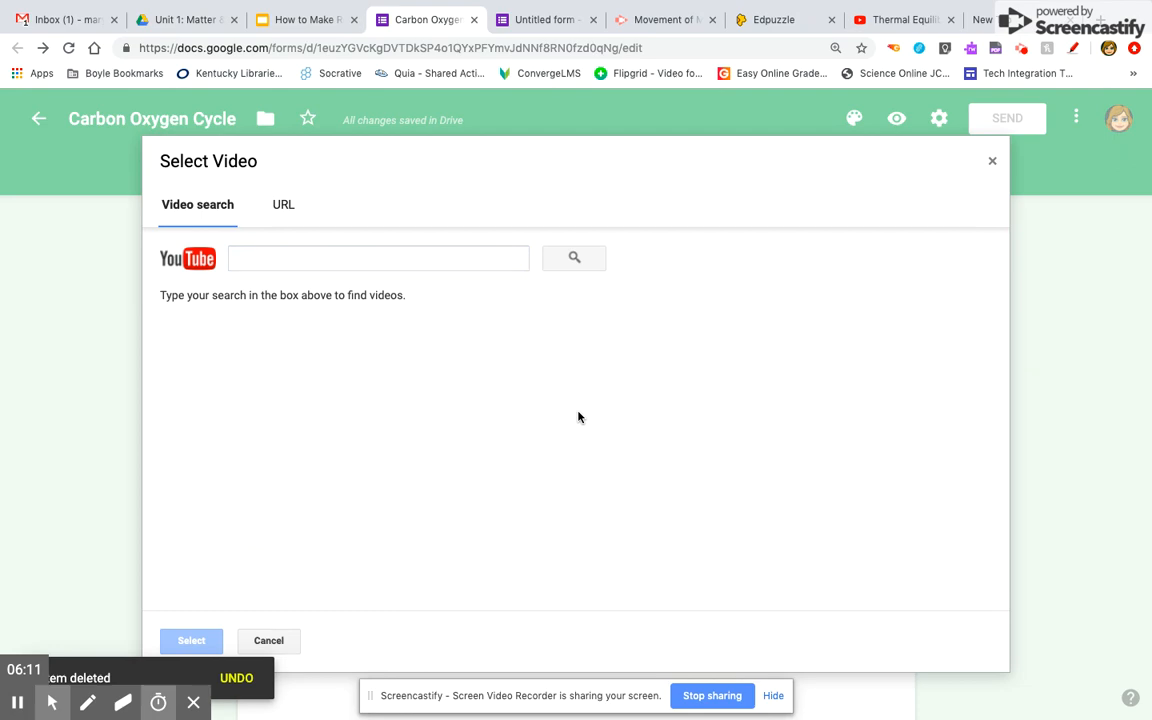
click(895, 20)
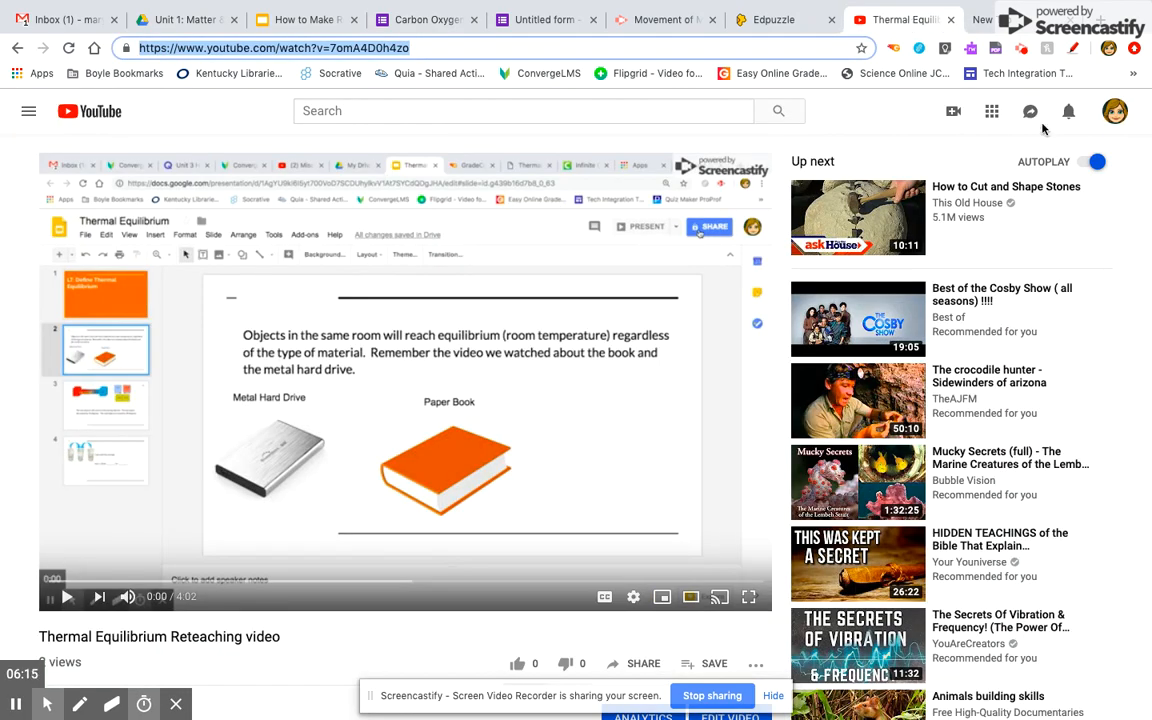
click(1115, 112)
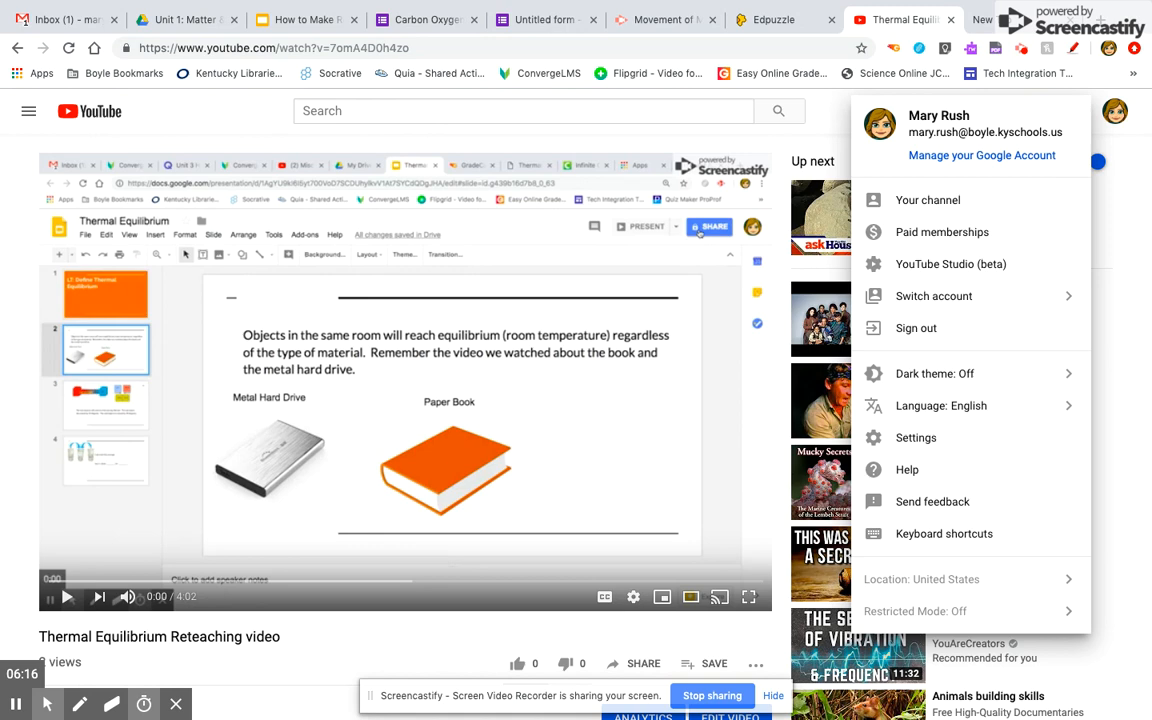
click(928, 200)
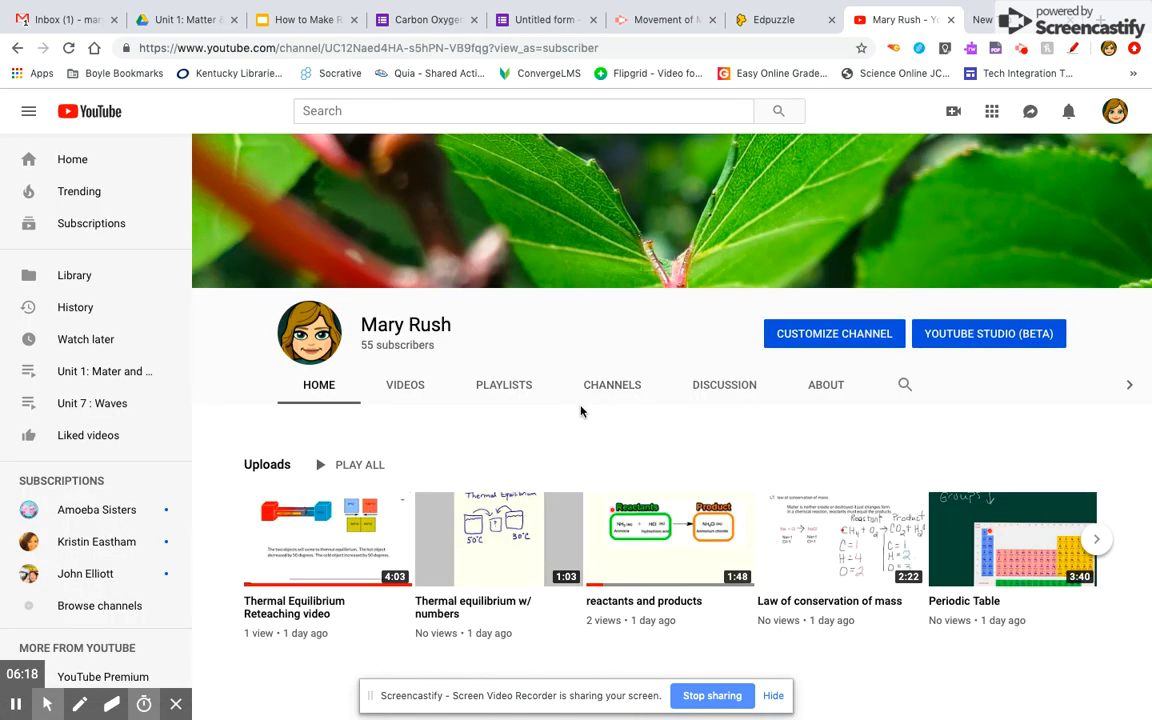
scroll(397, 333, down, 2)
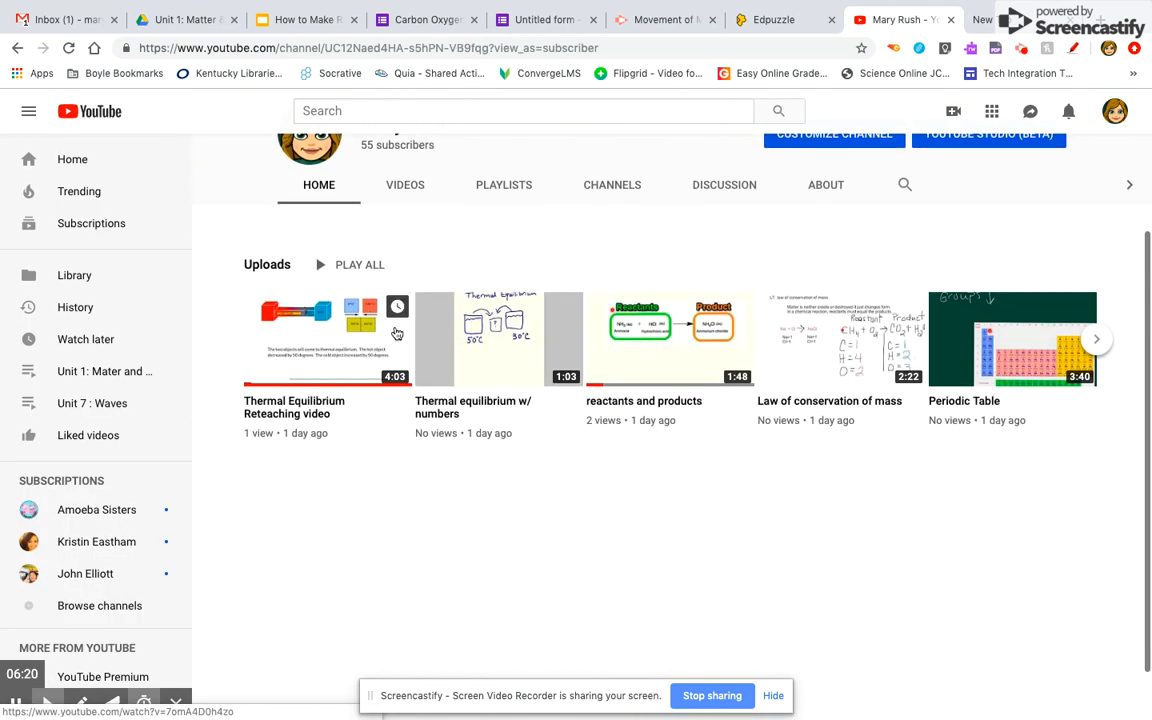
click(406, 186)
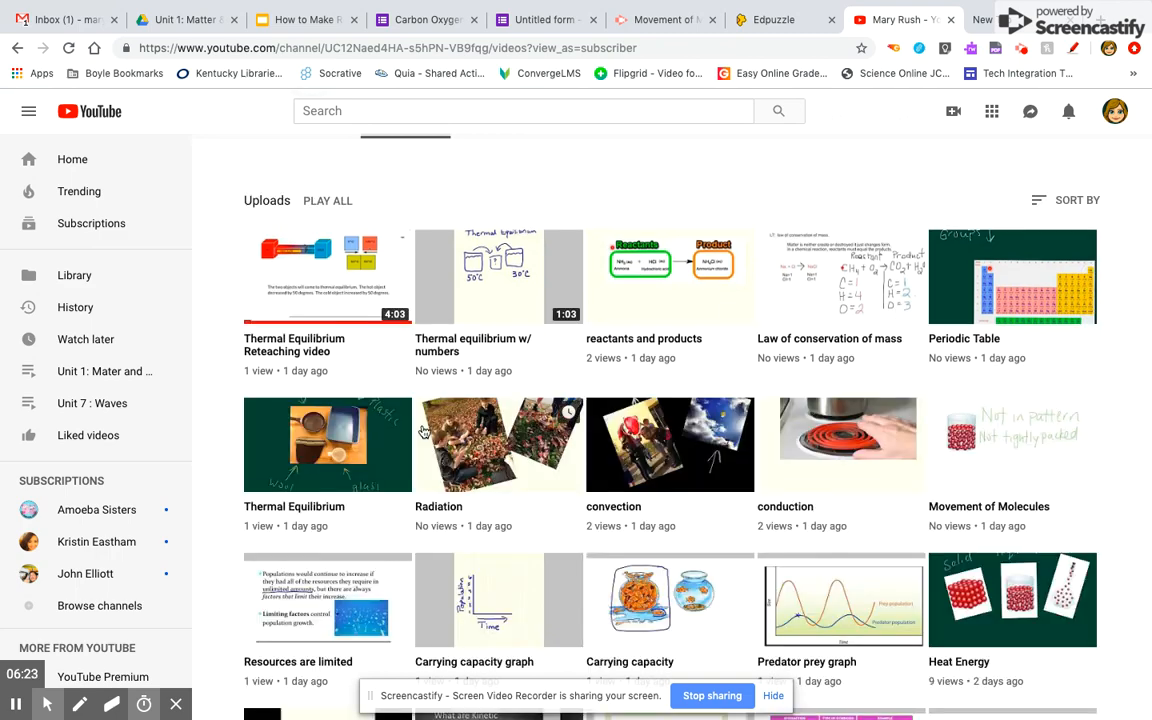
Step: Open the uploaded video "Removing carbon dioxide from atmosphere" and copy its web address
scroll(383, 390, down, 3)
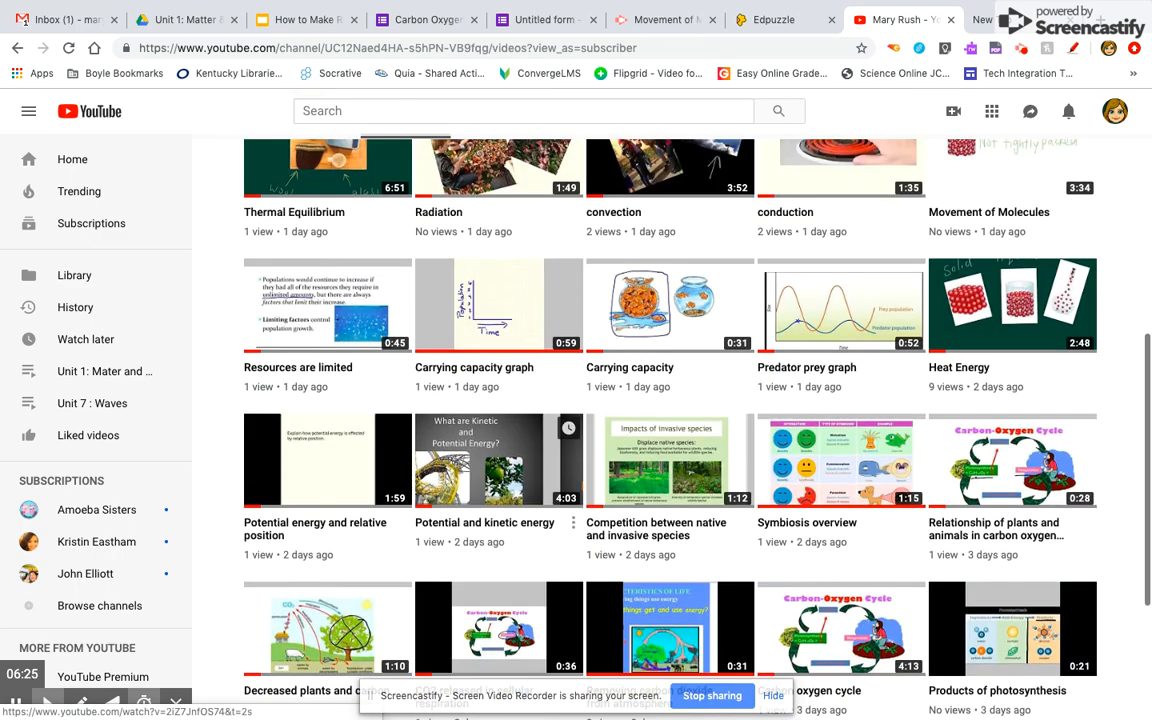
scroll(547, 541, down, 2)
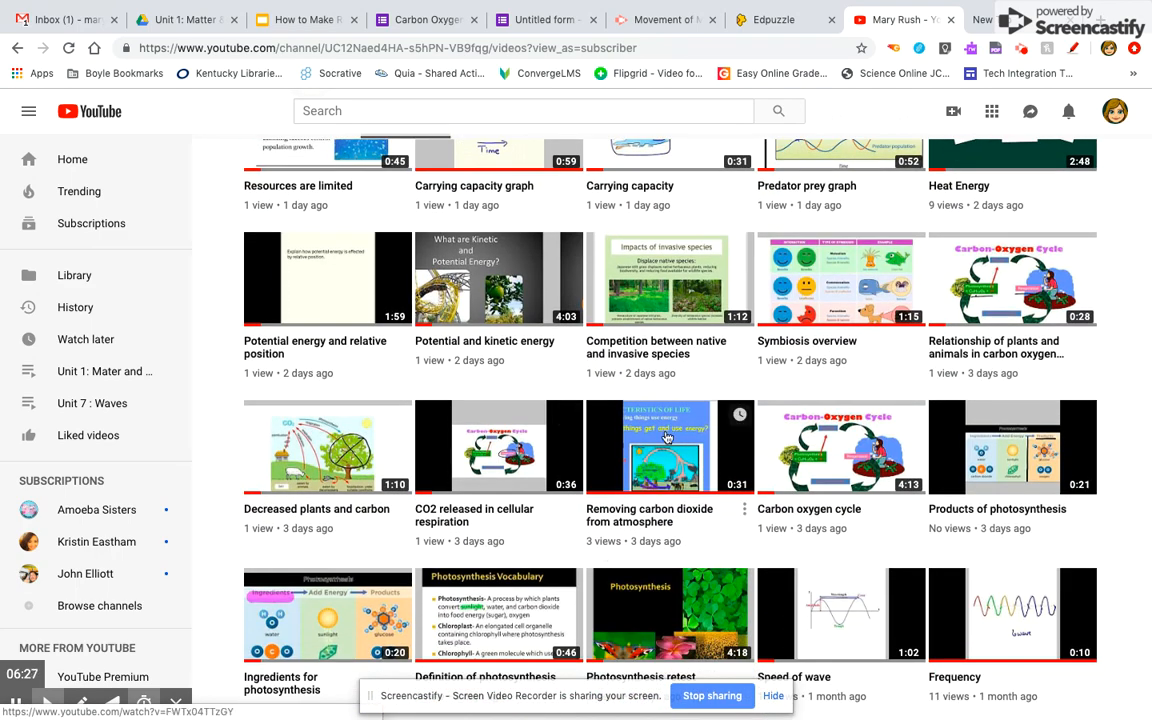
click(646, 465)
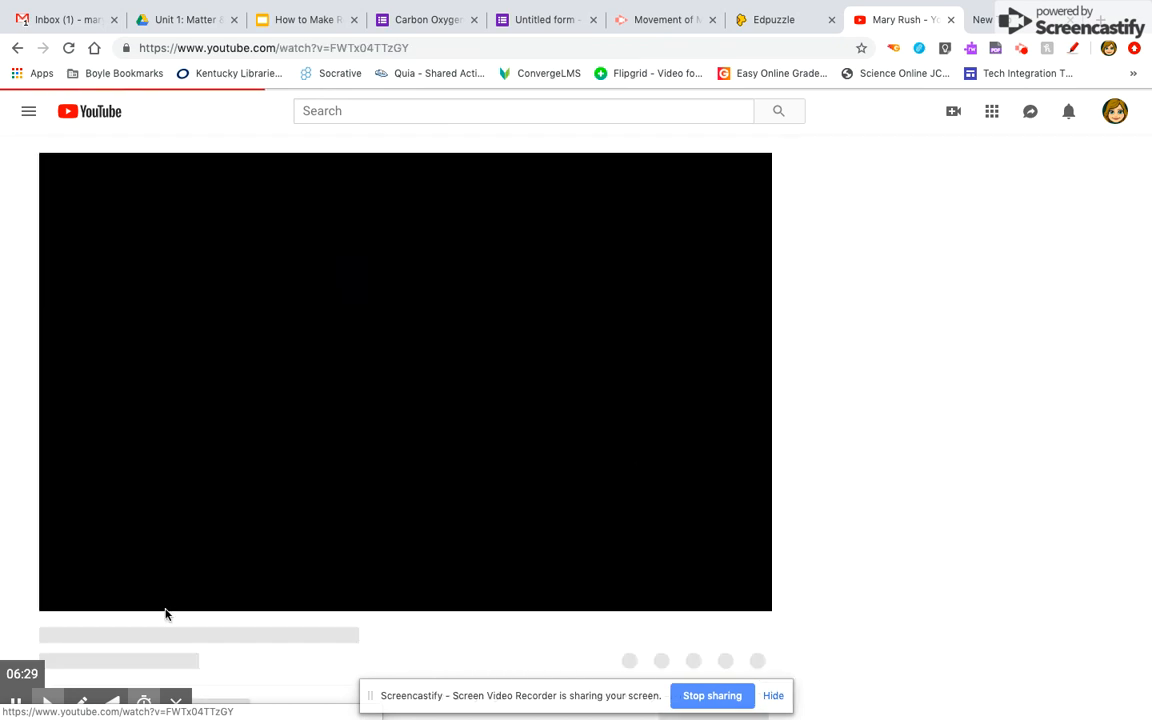
click(47, 597)
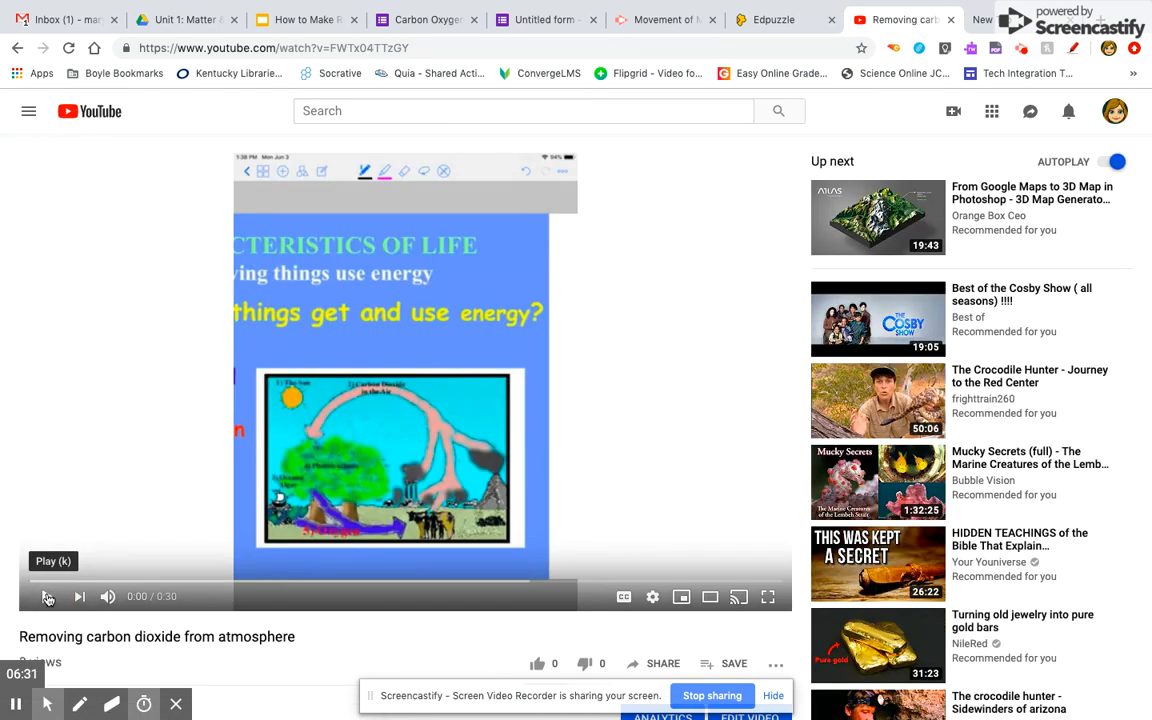
click(247, 47)
key(ctrl+c)
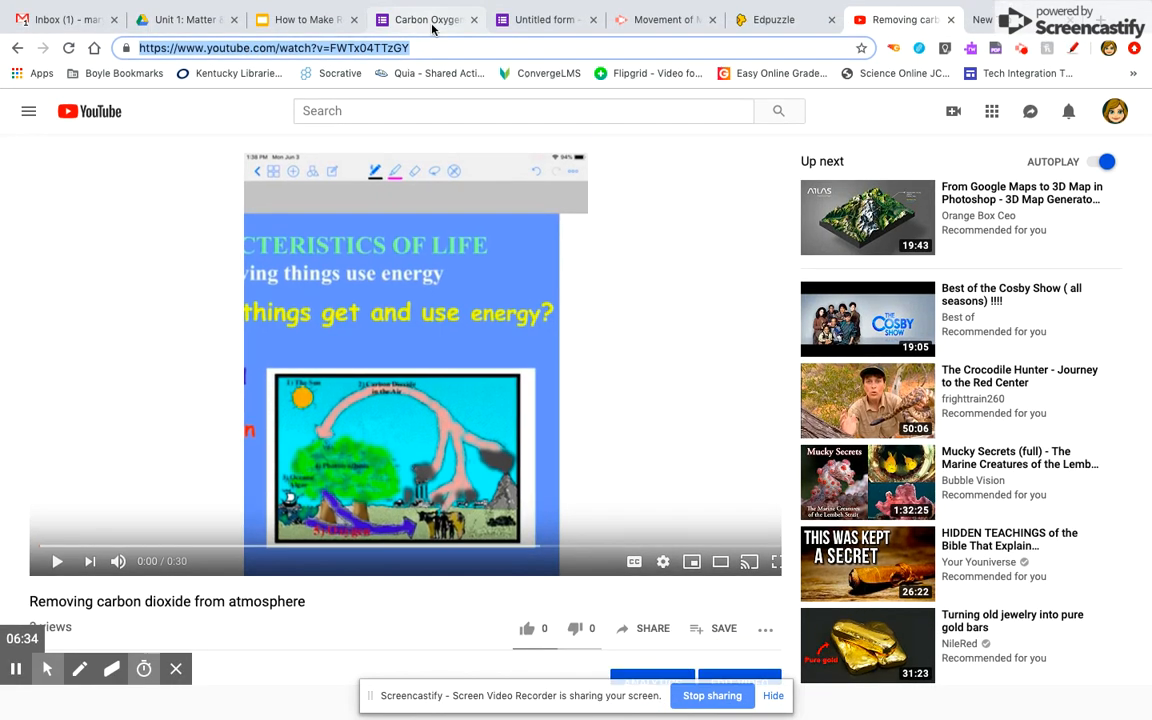
Step: Return to the Carbon Oxygen Cycle form, find the video by its copied YouTube link and insert it into the Question 1 Review section
click(434, 21)
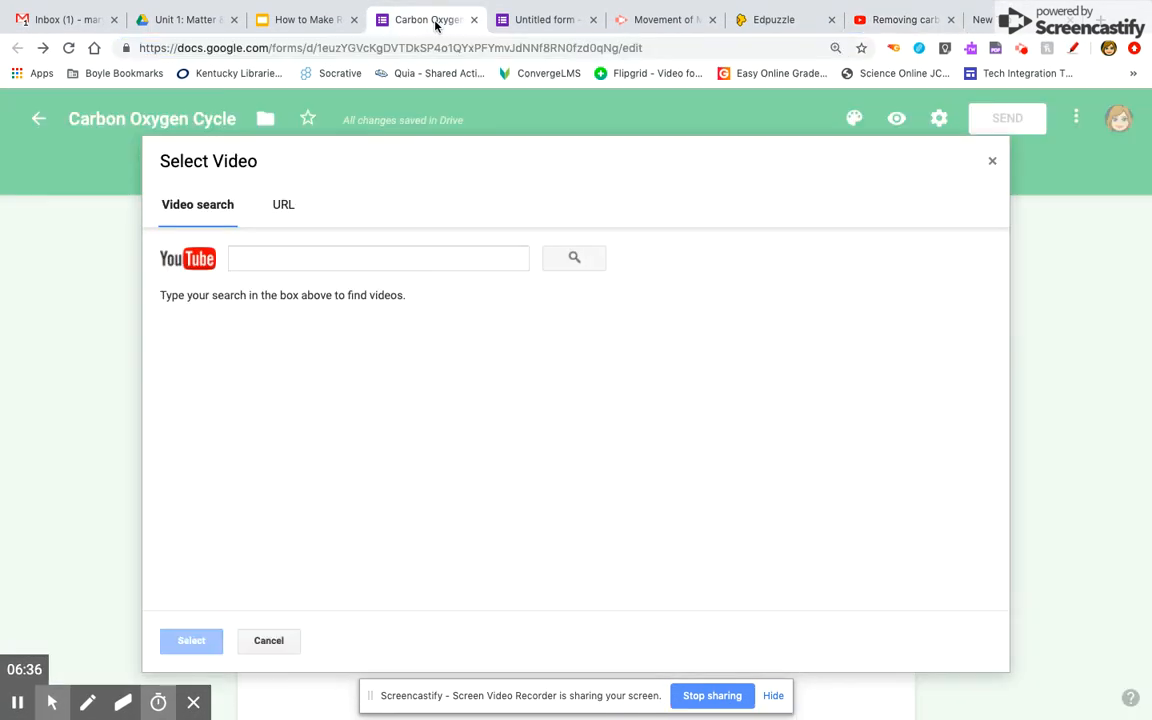
click(260, 258)
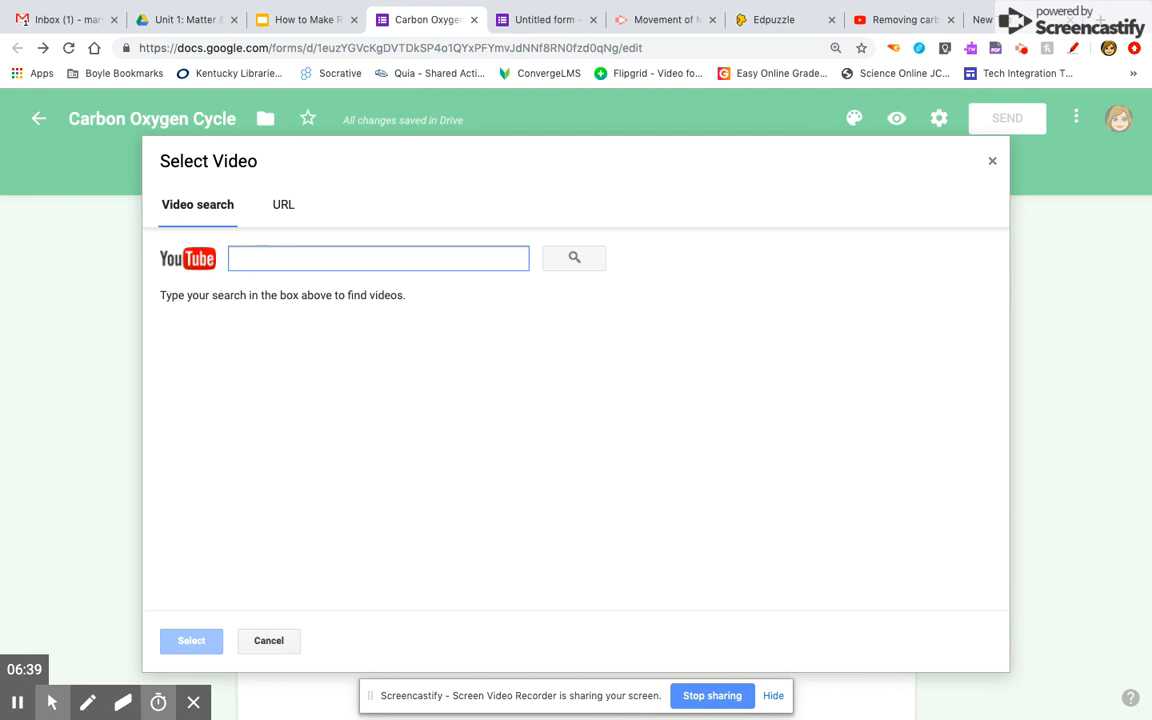
key(ctrl+v)
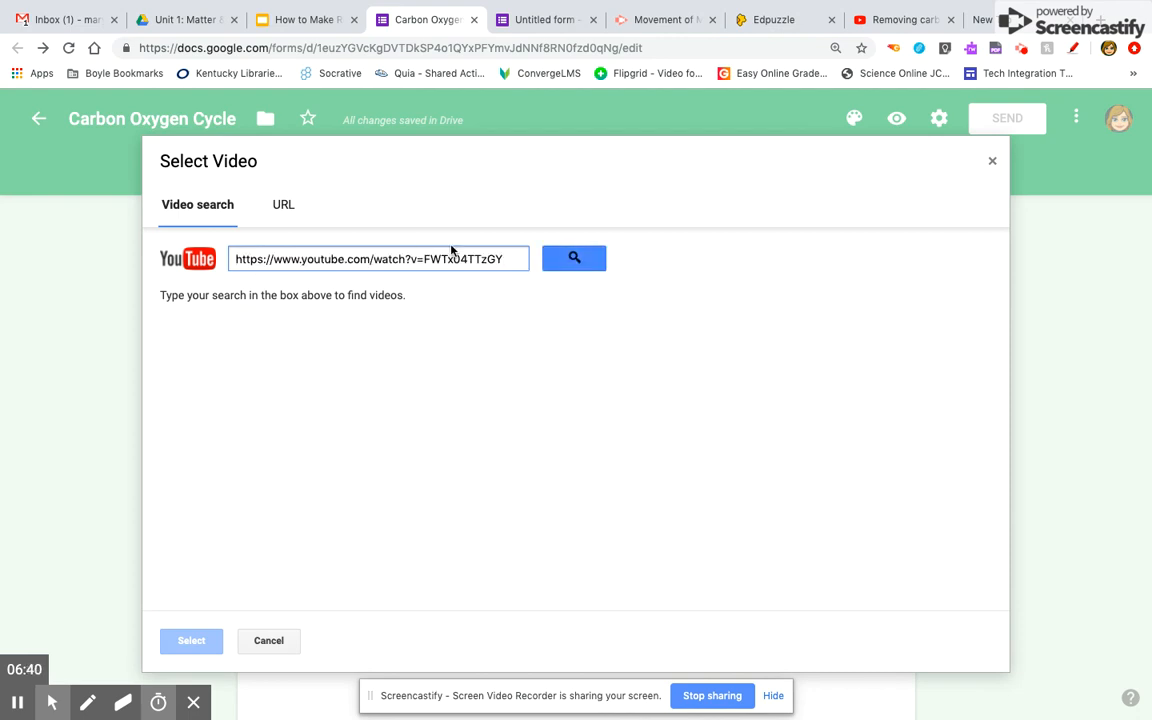
click(590, 260)
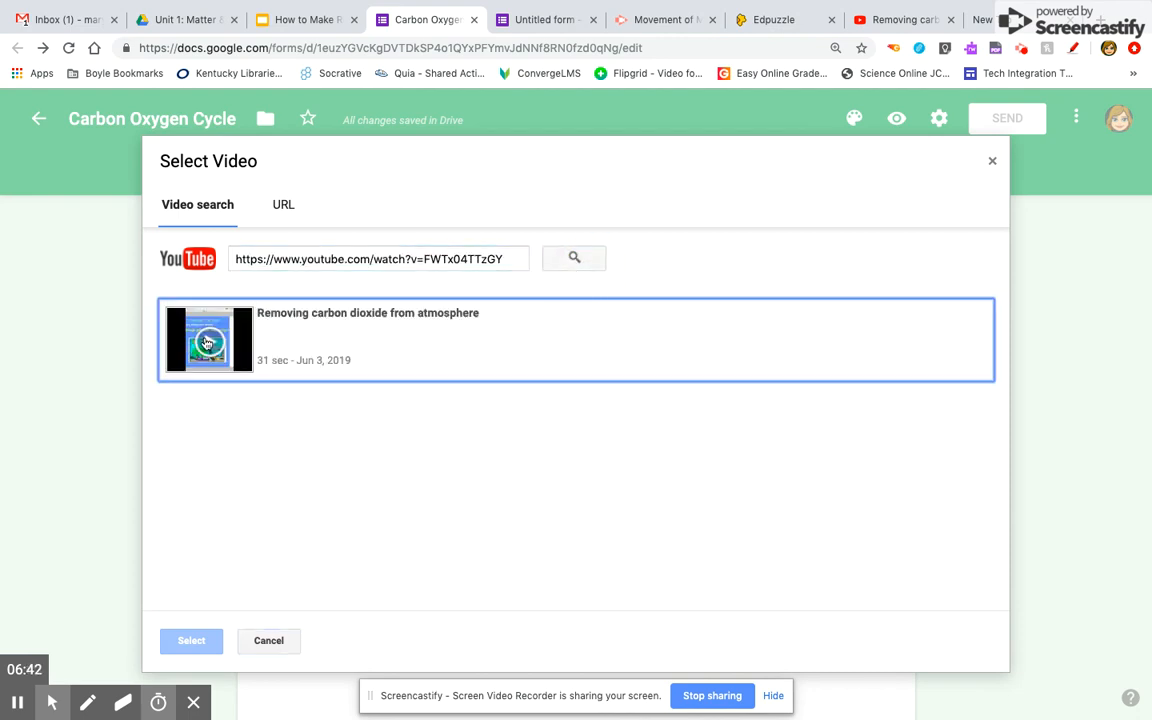
click(308, 338)
click(190, 640)
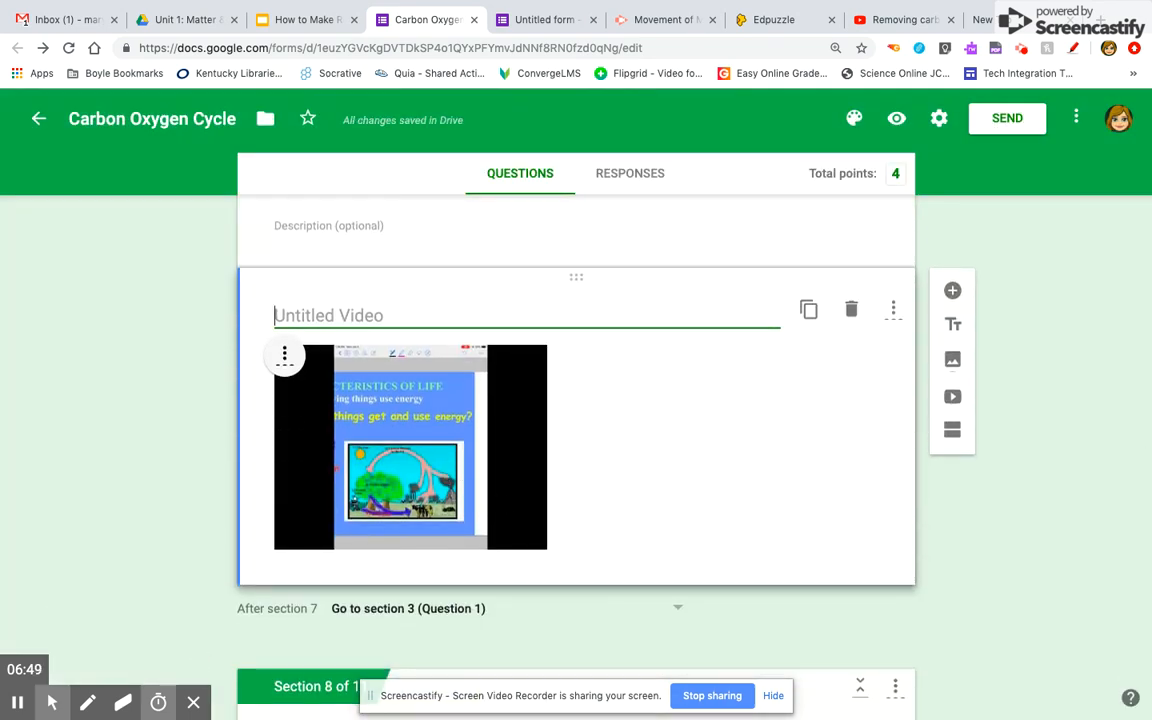
Step: Examine where the Question 1 Review and Question 2 Review sections lead, and go back to the Question 1 section
scroll(576, 420, up, 1)
scroll(576, 420, down, 4)
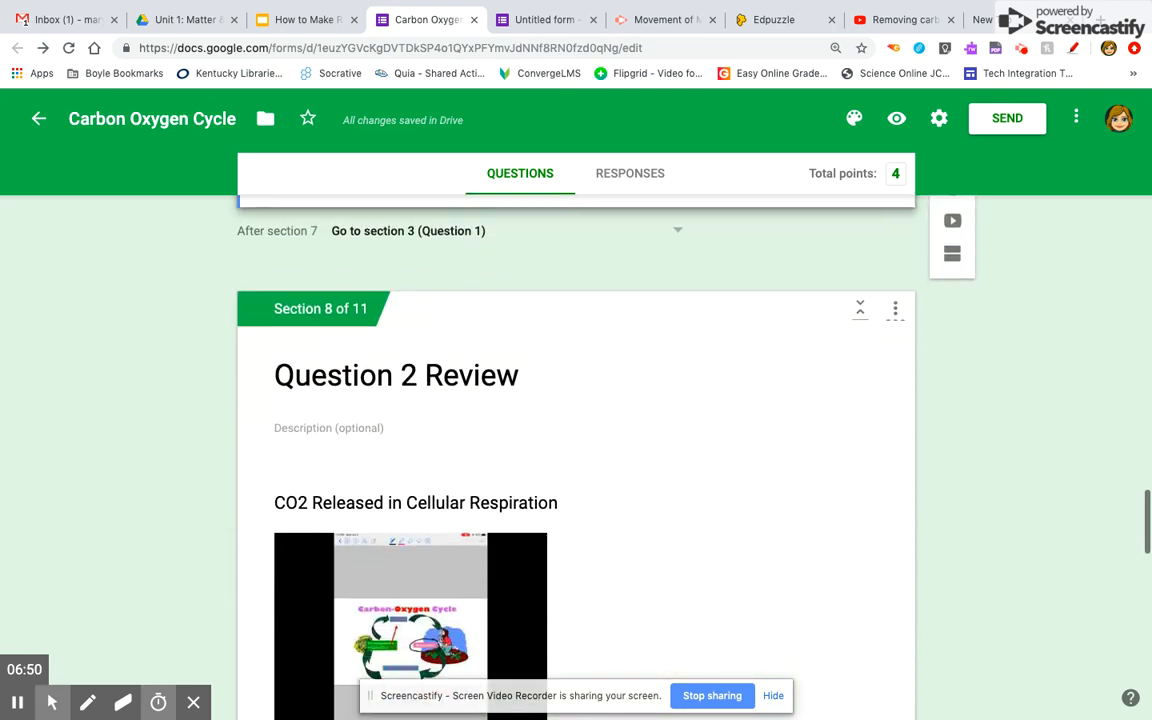
scroll(576, 420, down, 5)
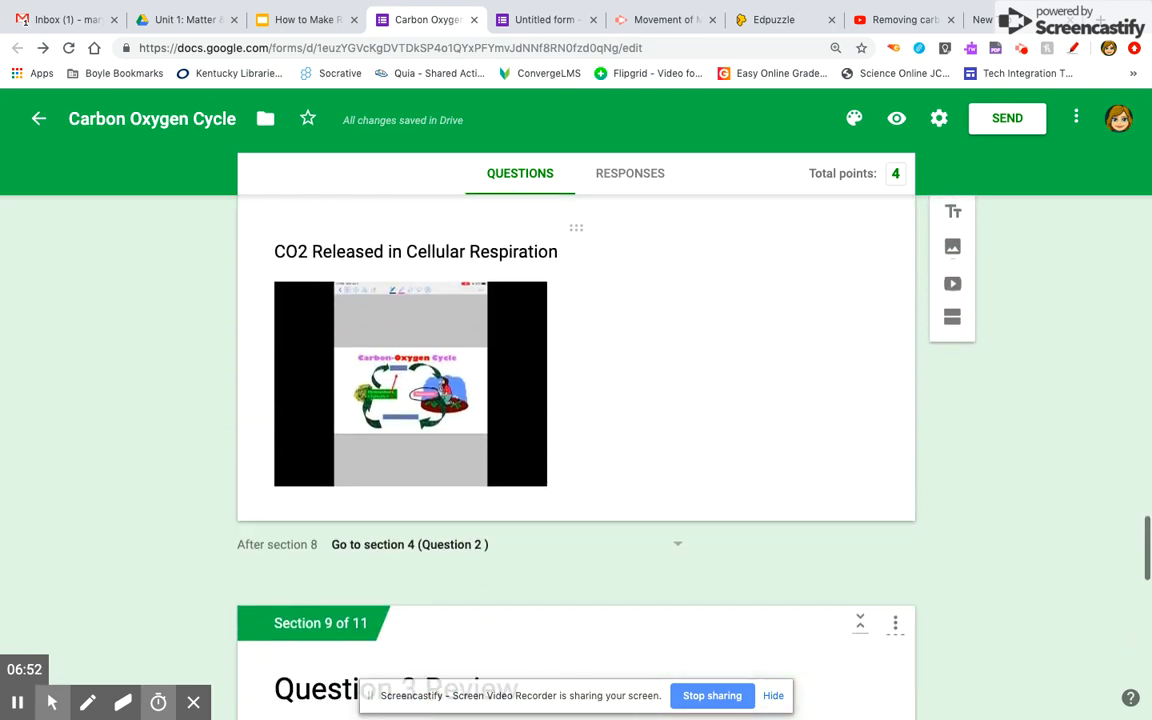
scroll(437, 472, up, 15)
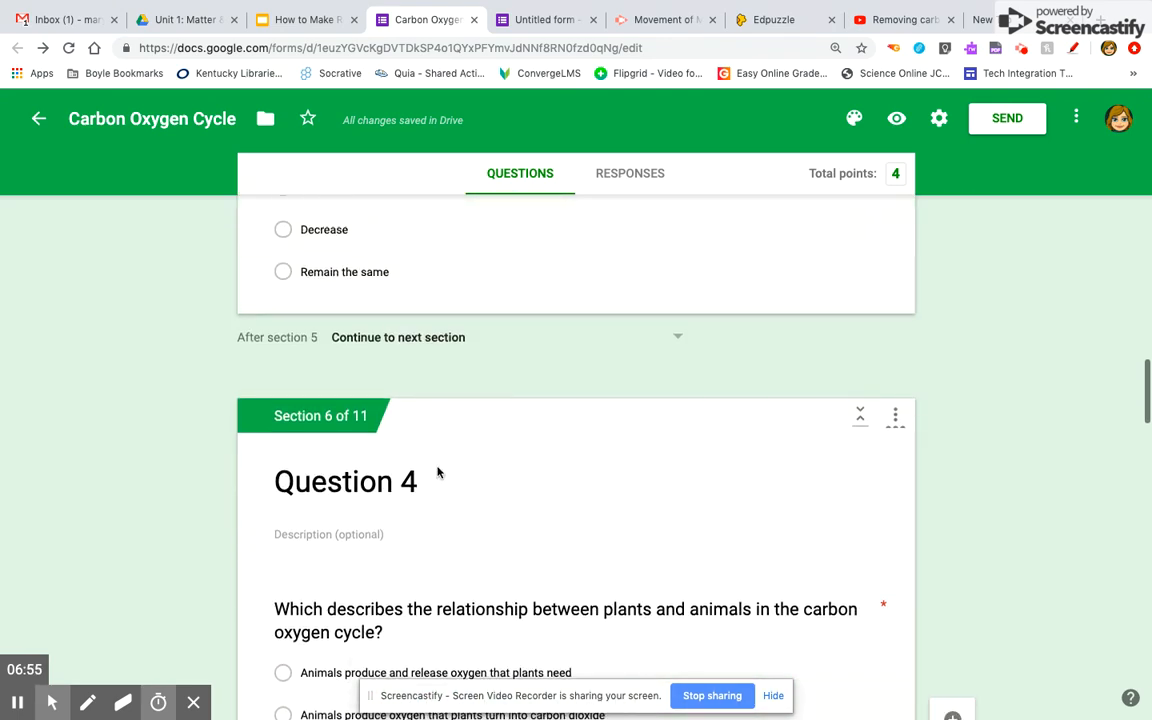
scroll(437, 472, up, 12)
scroll(576, 420, up, 8)
scroll(576, 420, down, 6)
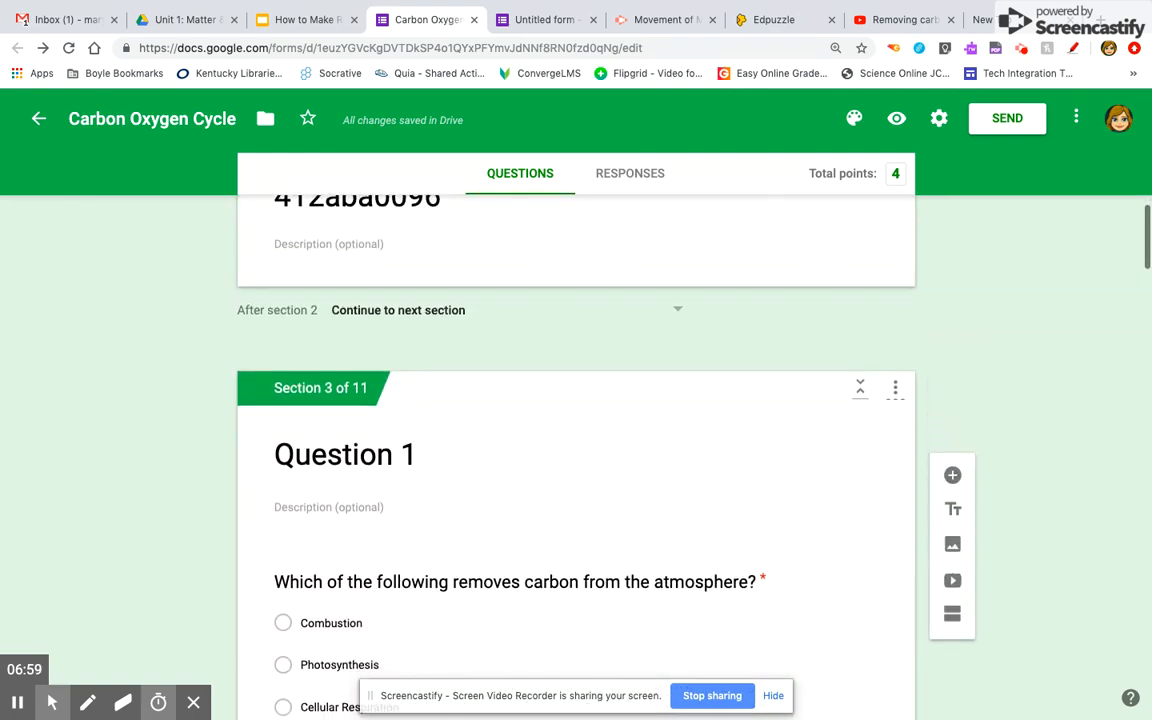
Step: Check the destination choices offered after section 3 (Question 1), keeping "Continue to next section"
scroll(576, 430, down, 3)
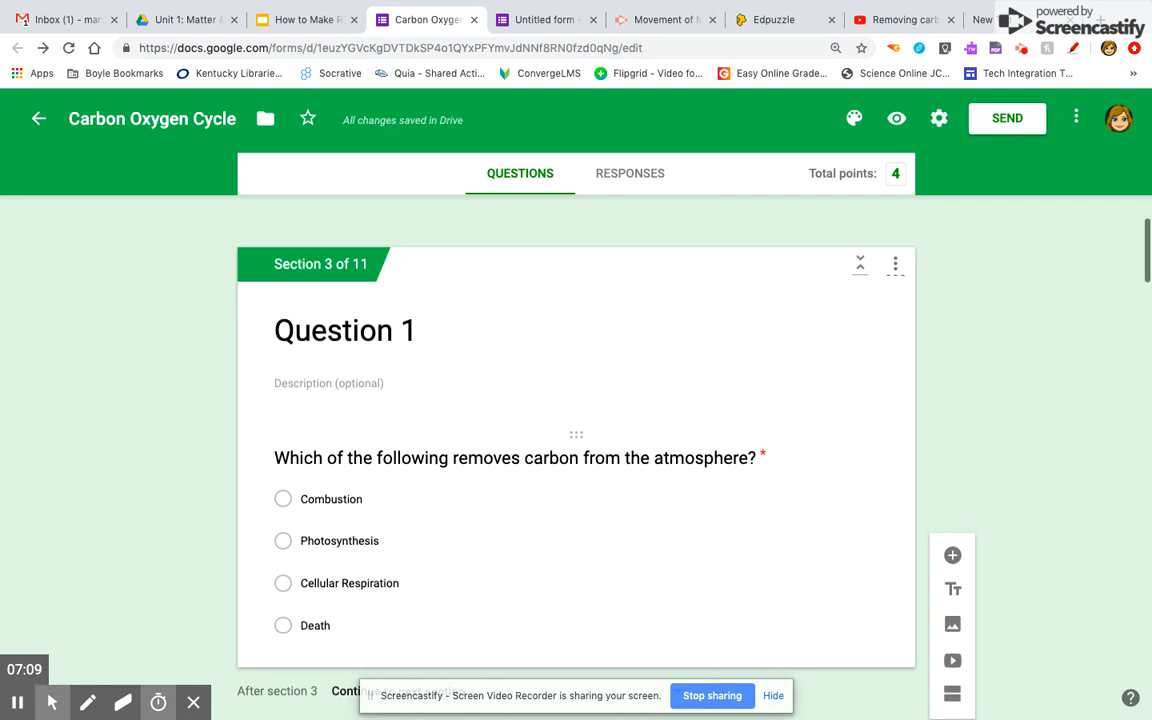
scroll(347, 390, down, 5)
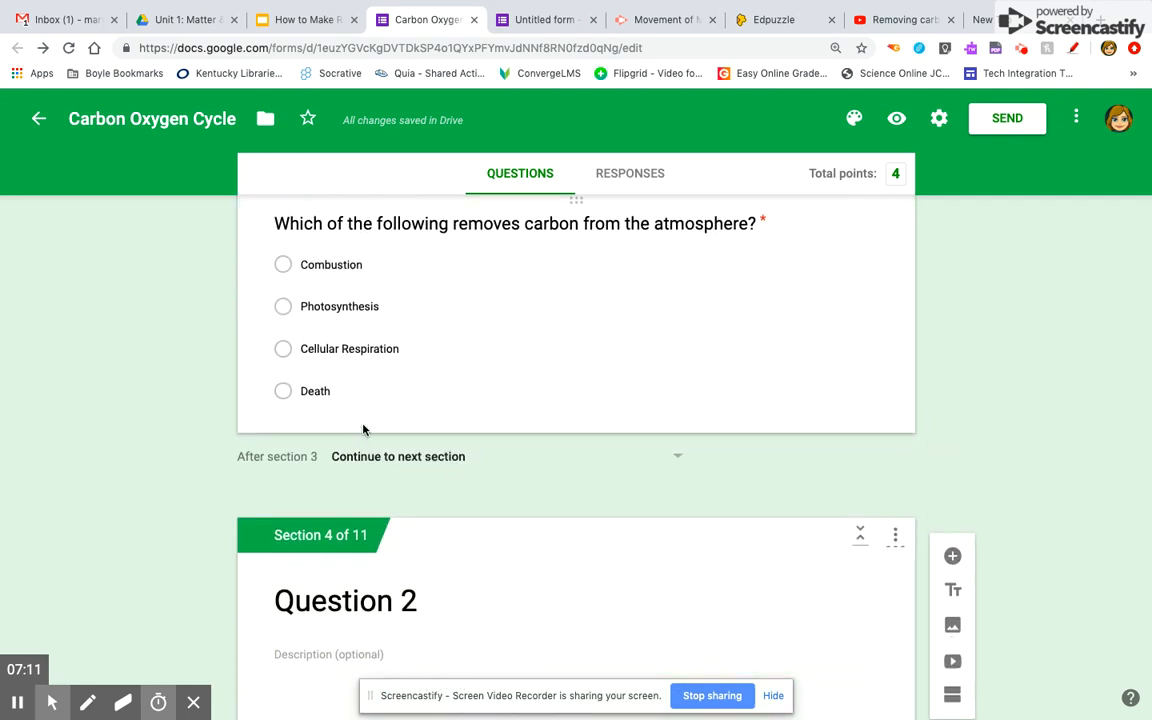
click(681, 459)
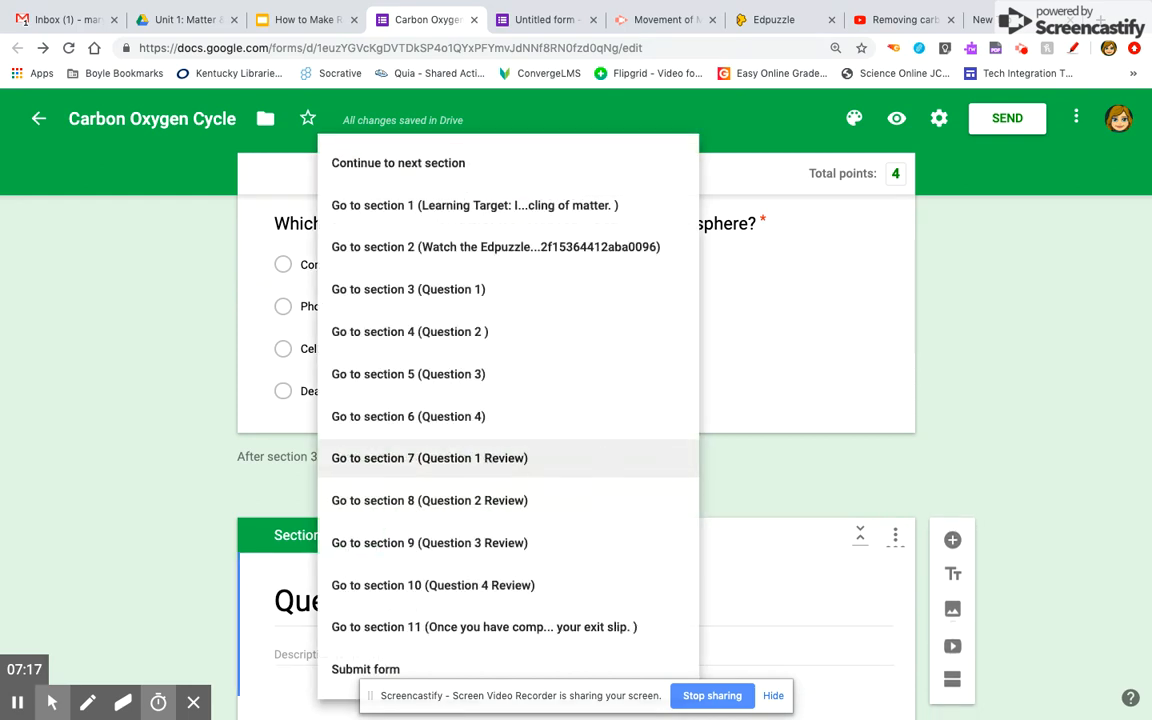
click(723, 474)
scroll(610, 330, up, 3)
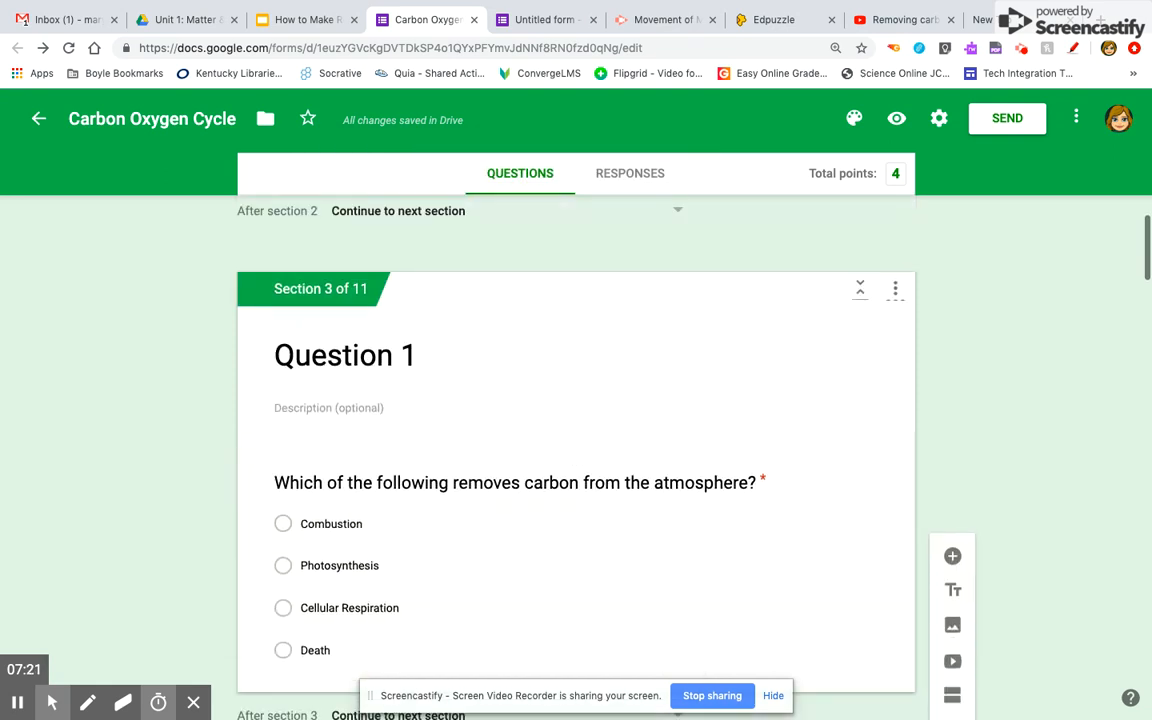
scroll(355, 380, down, 3)
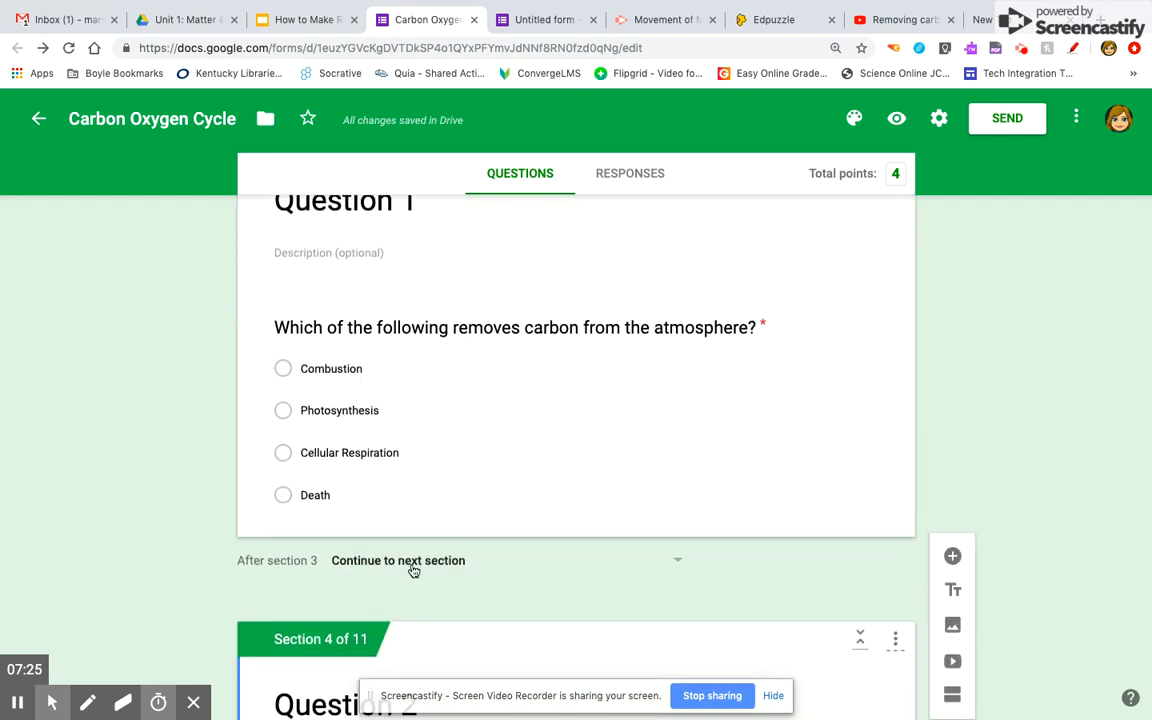
Step: Review the after-section routing from Question 2 through Question 1 Review and return to Question 1
scroll(414, 567, down, 10)
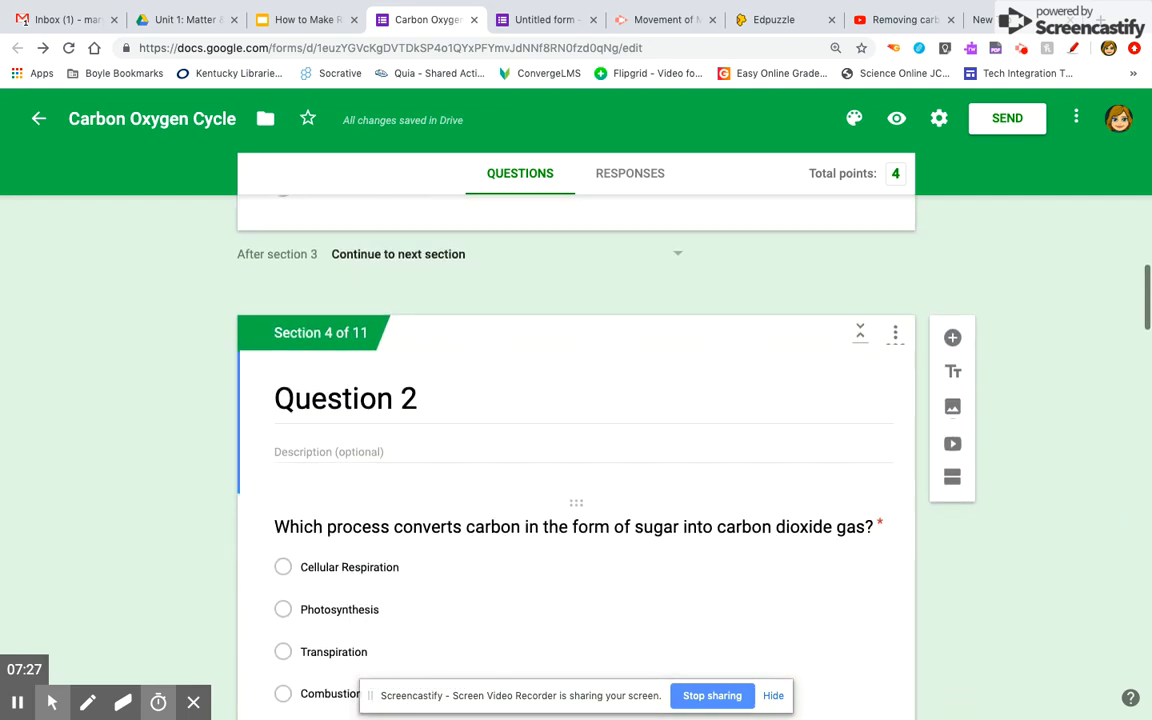
scroll(576, 430, down, 10)
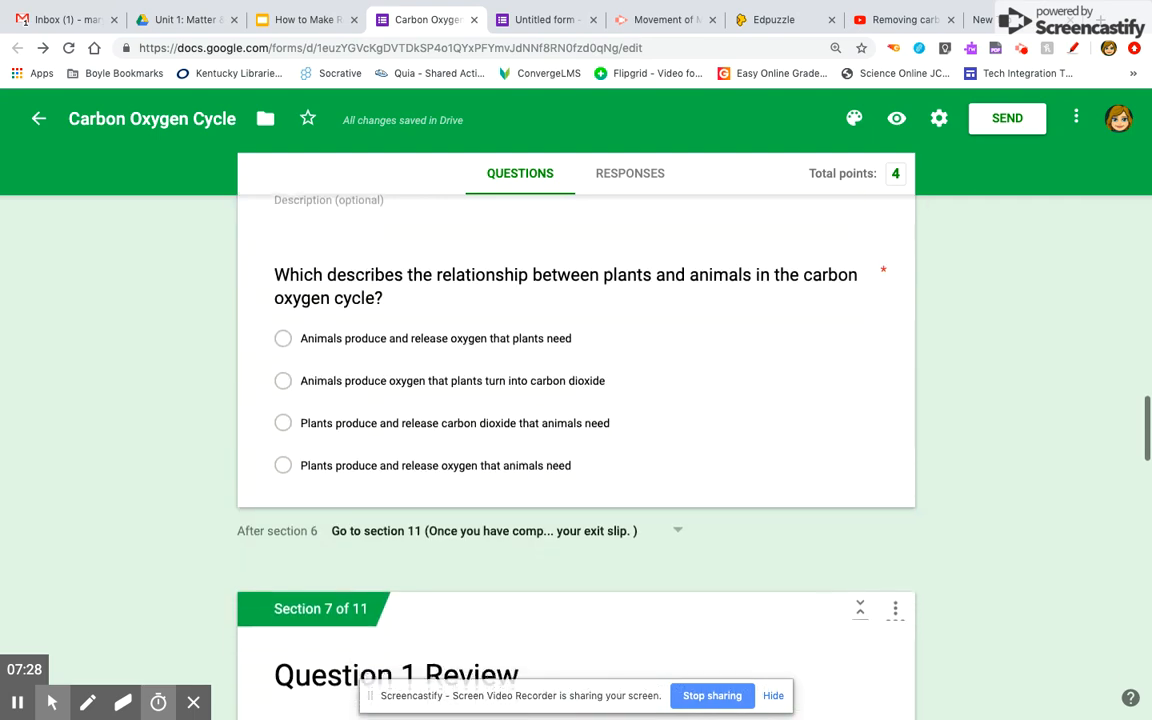
scroll(322, 676, down, 5)
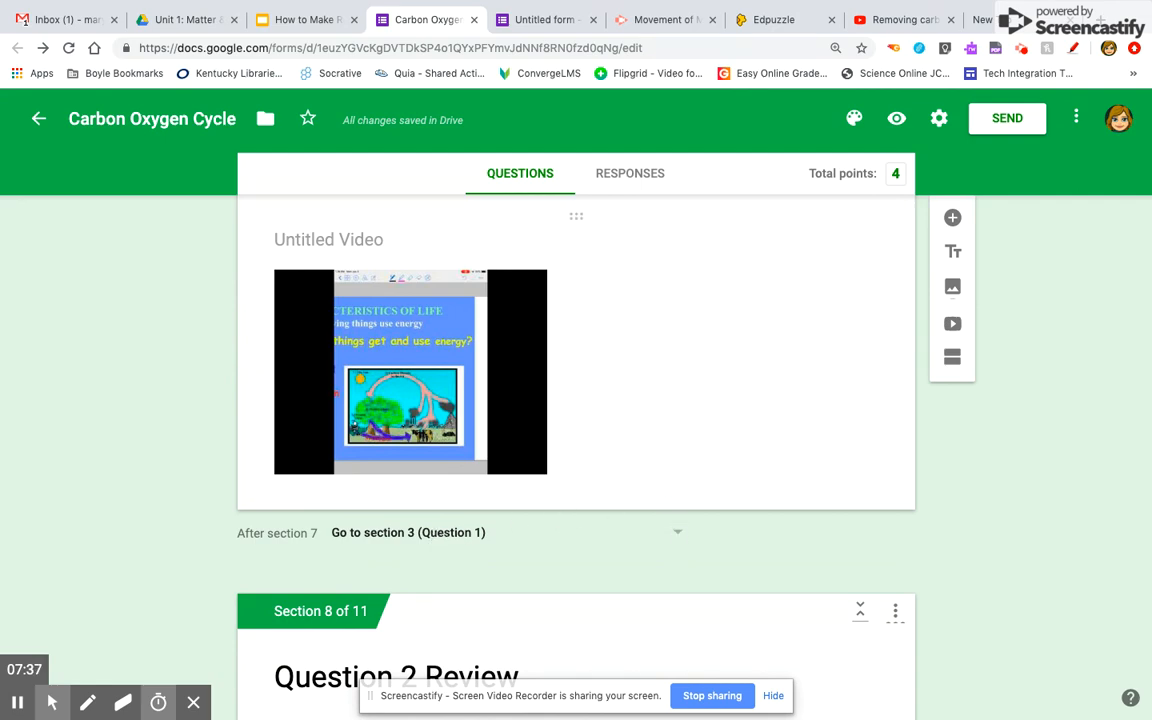
scroll(576, 420, up, 15)
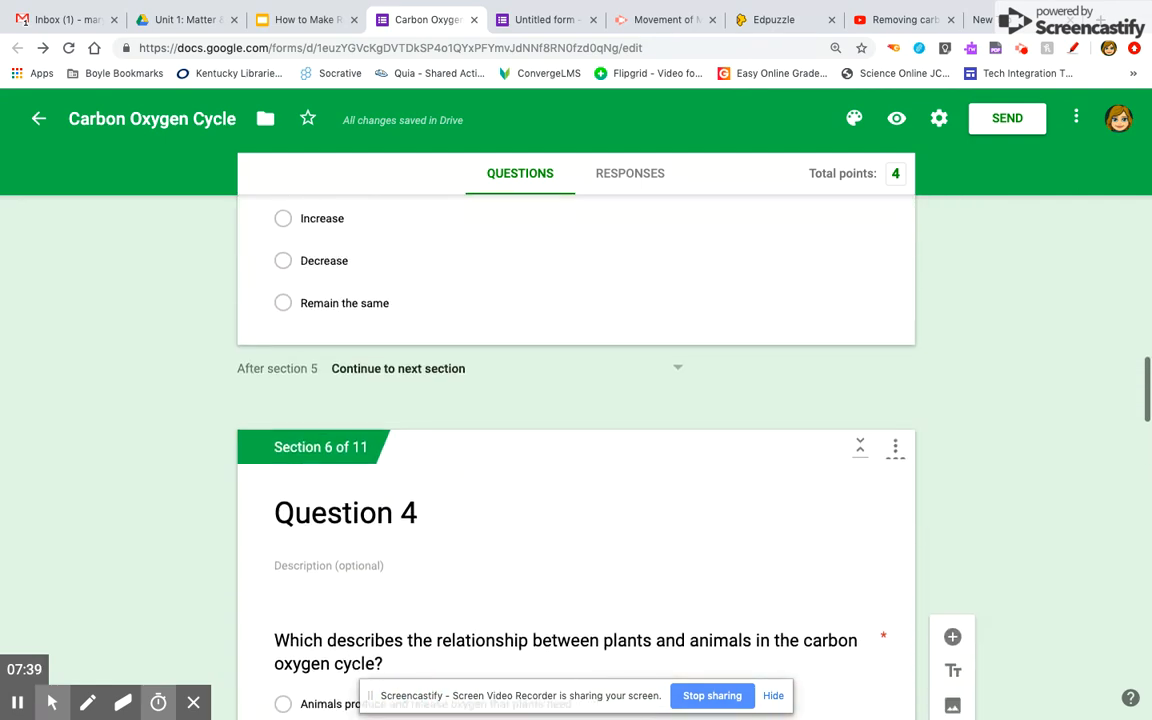
scroll(576, 420, up, 15)
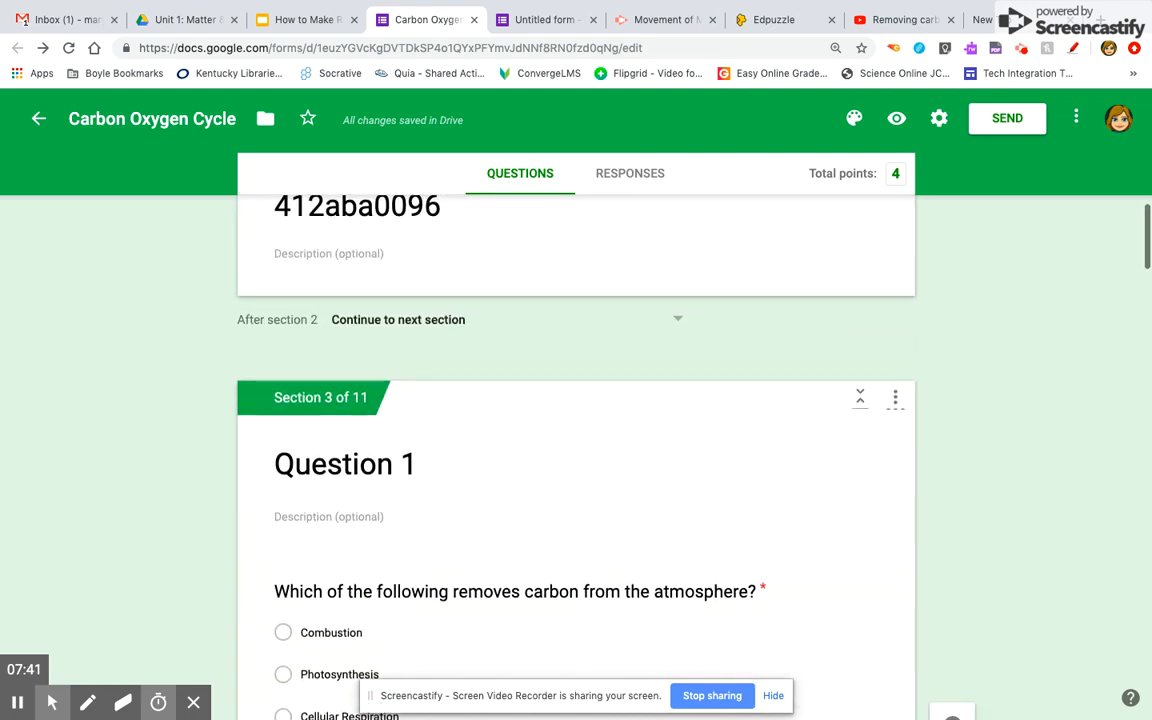
Step: Preview the form, enter the student's name, choose 2nd period and the second listed teacher, and continue to the Edpuzzle section
click(897, 119)
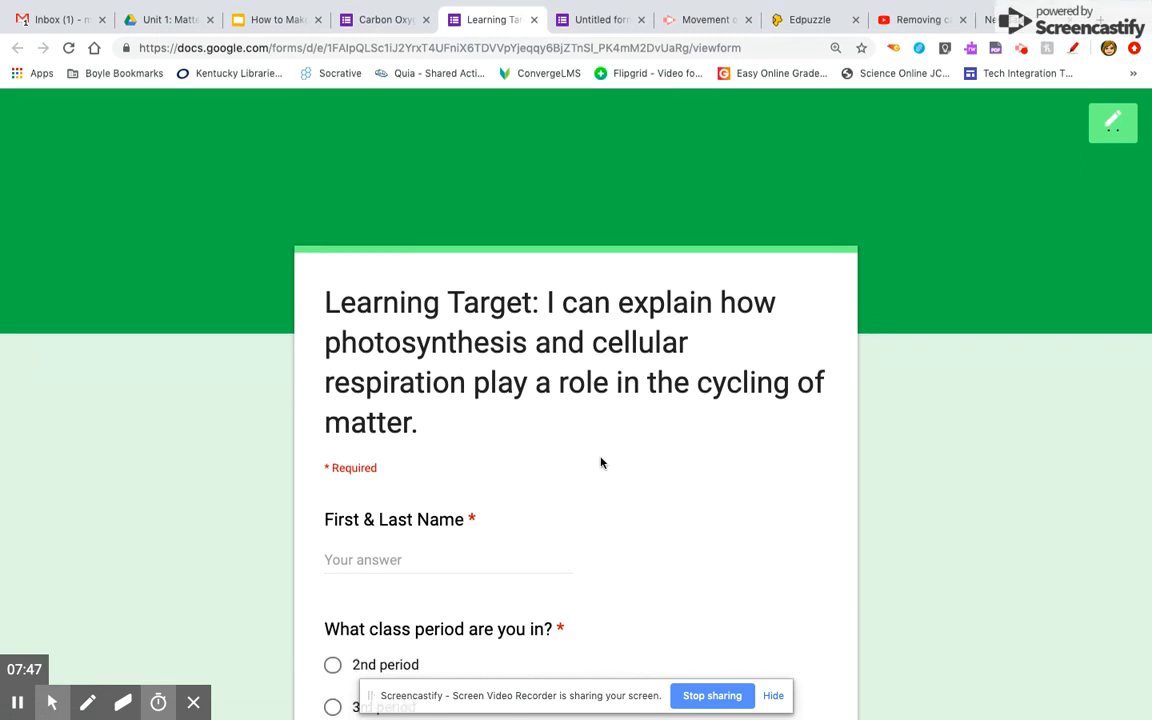
scroll(448, 358, down, 5)
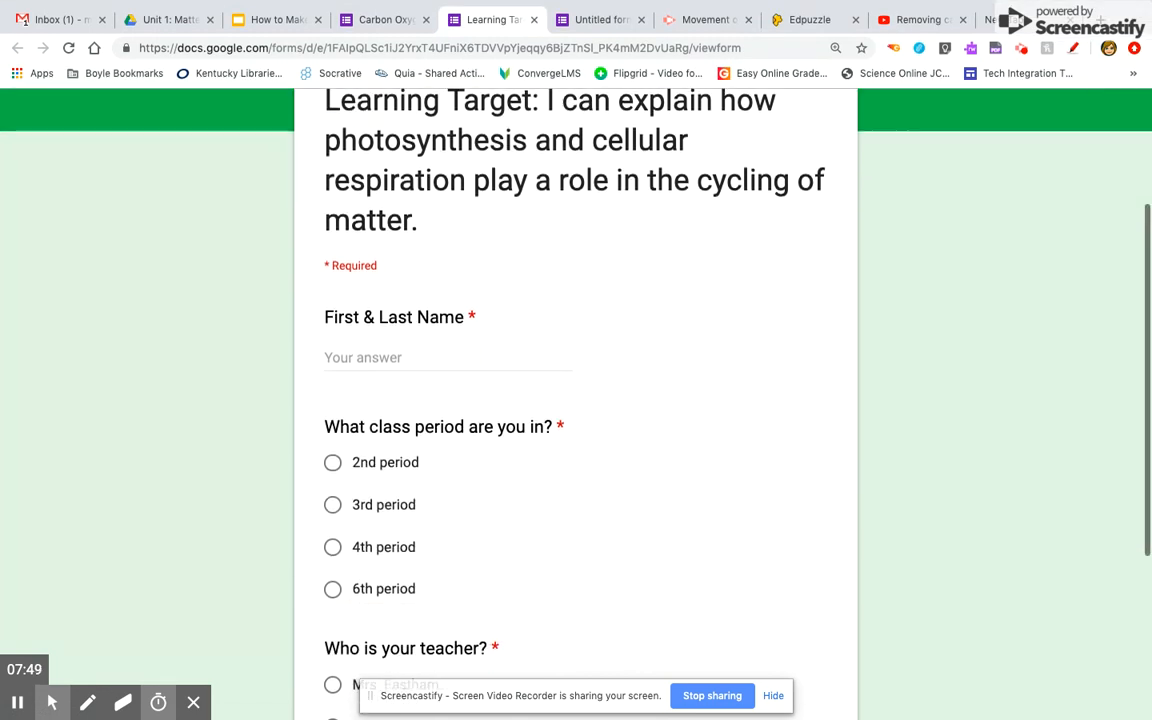
click(448, 358)
text(Ru)
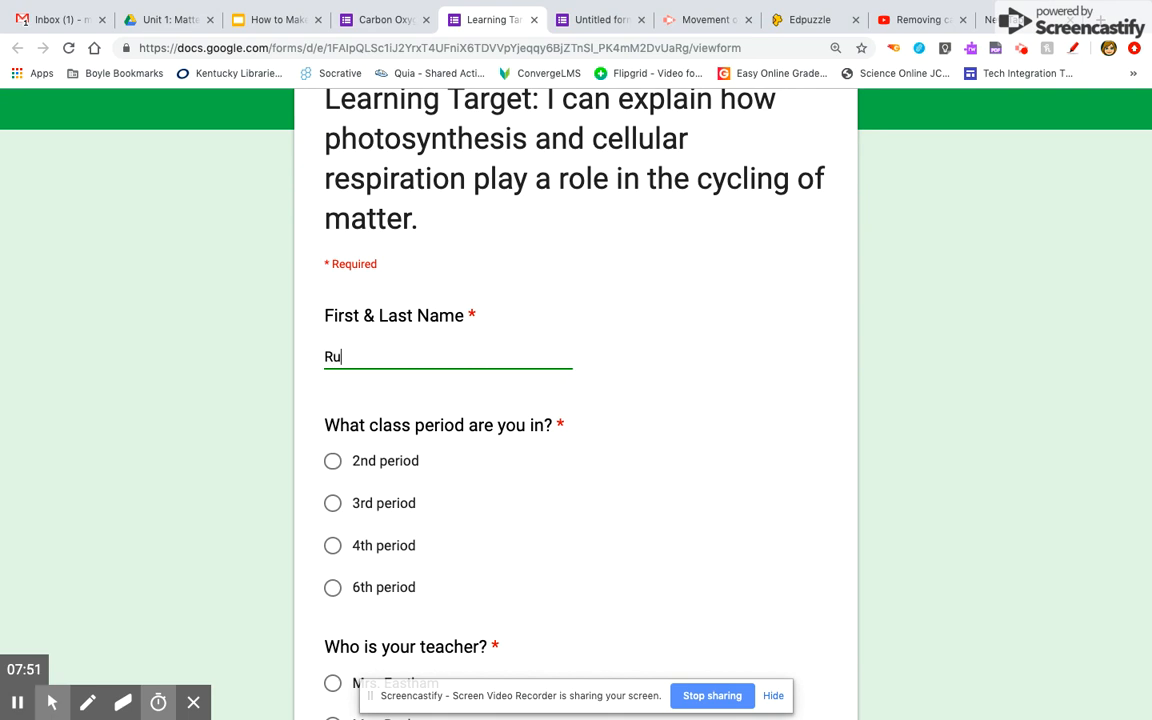
click(330, 460)
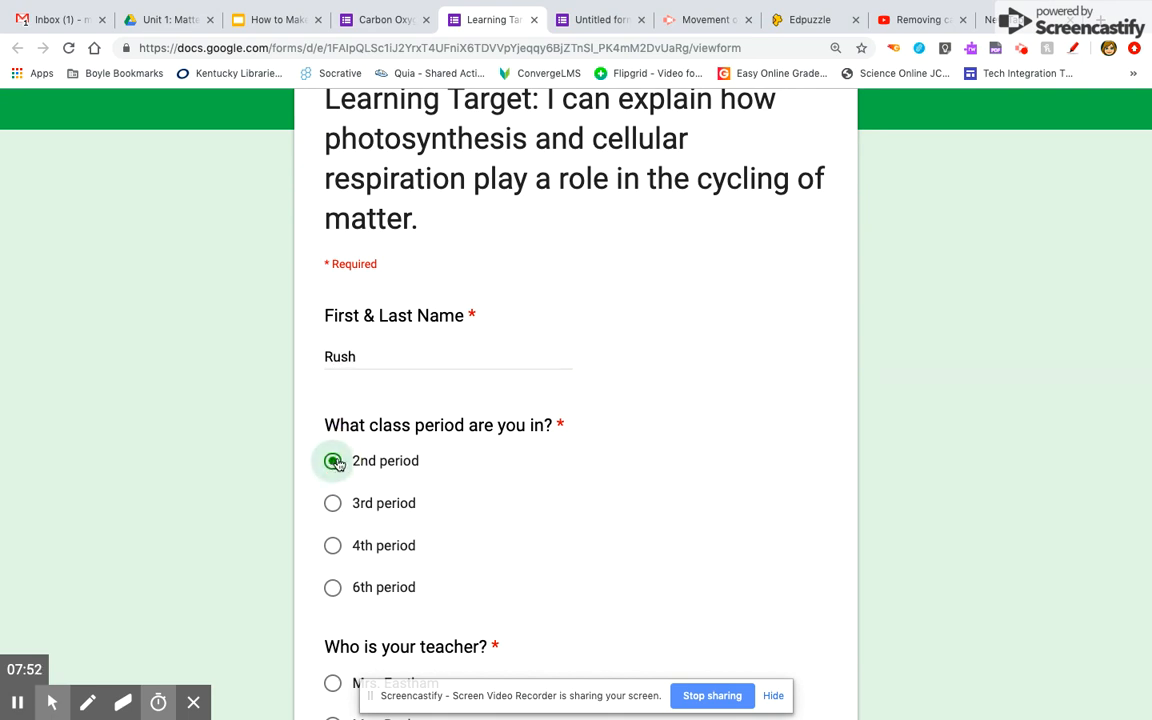
scroll(488, 509, down, 5)
click(333, 511)
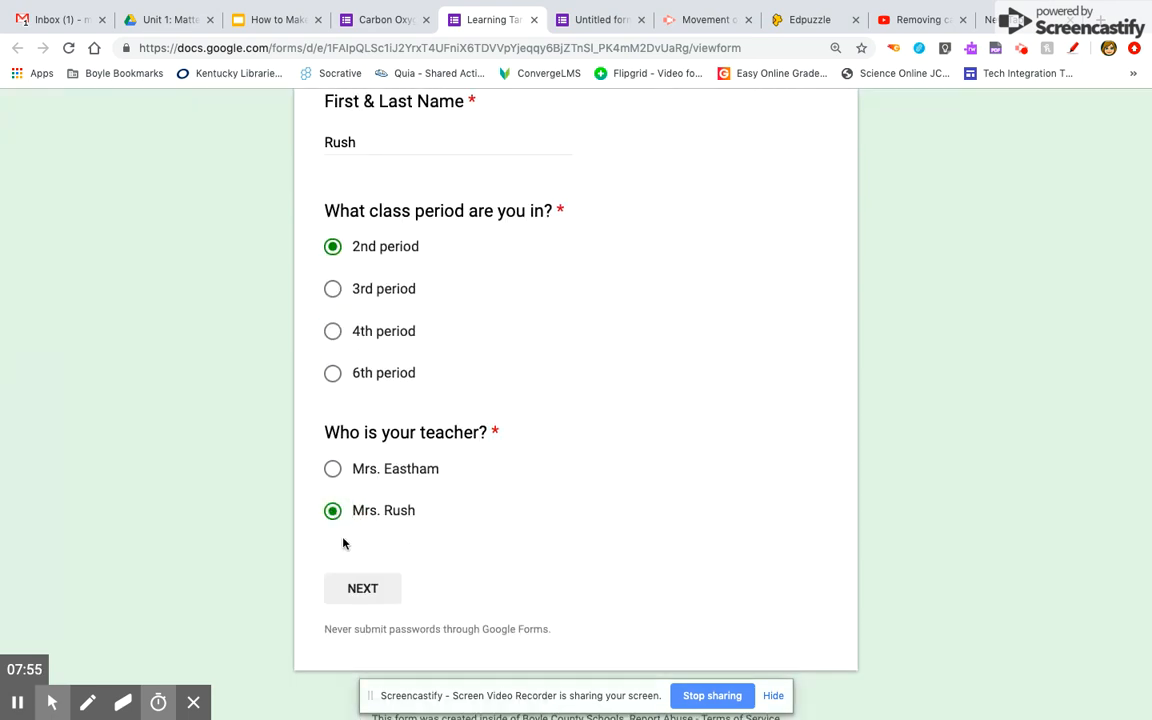
click(363, 589)
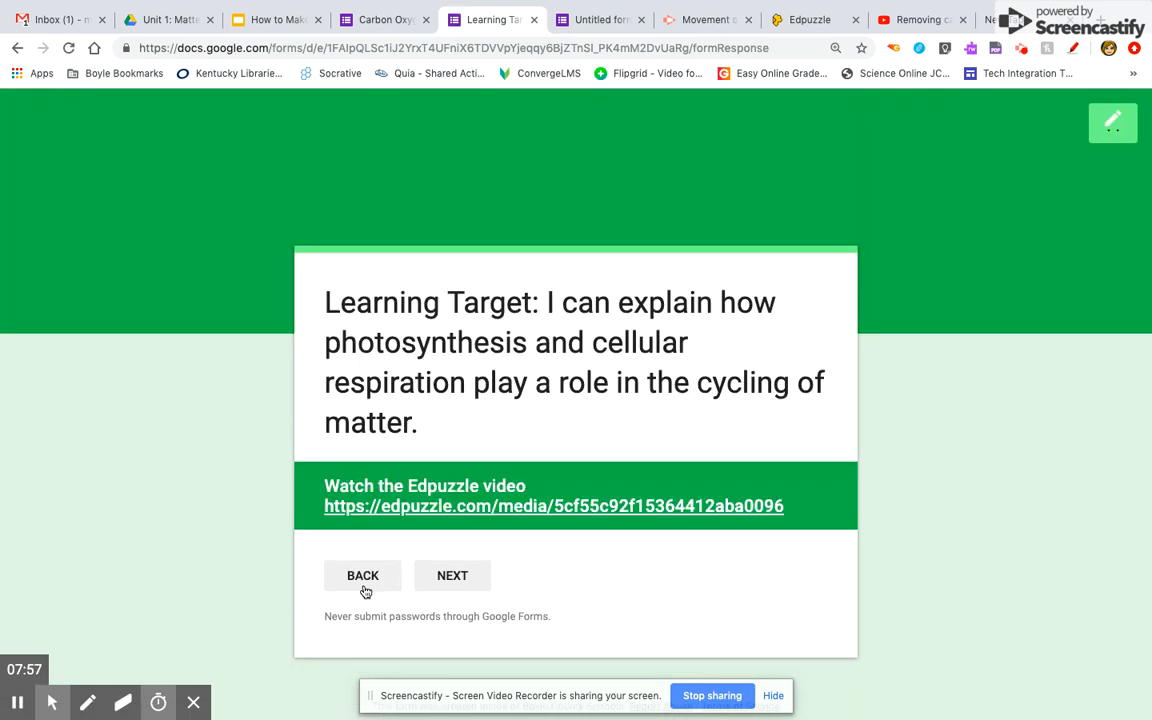
Step: Open the linked Edpuzzle video from the form and dismiss the extra storage space notice to view it
click(458, 508)
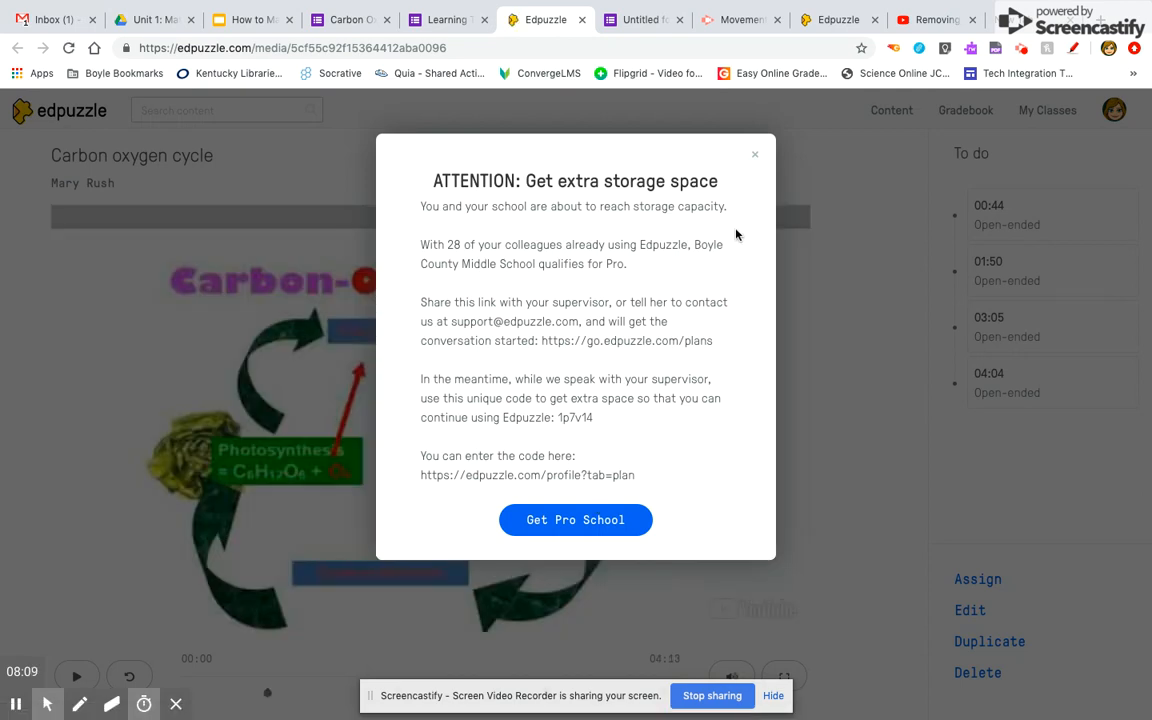
click(757, 159)
scroll(414, 468, down, 1)
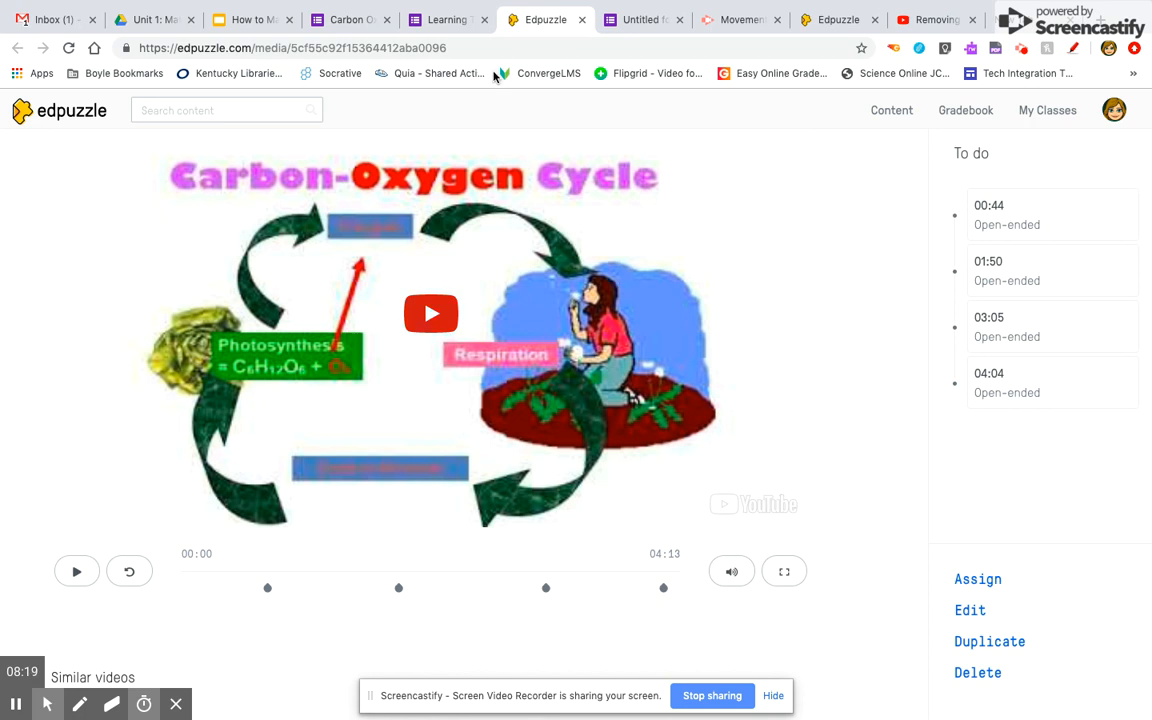
Step: Return to the form preview, answer Question 1 incorrectly with Combustion and continue to the Question 1 Review video
click(448, 22)
click(450, 574)
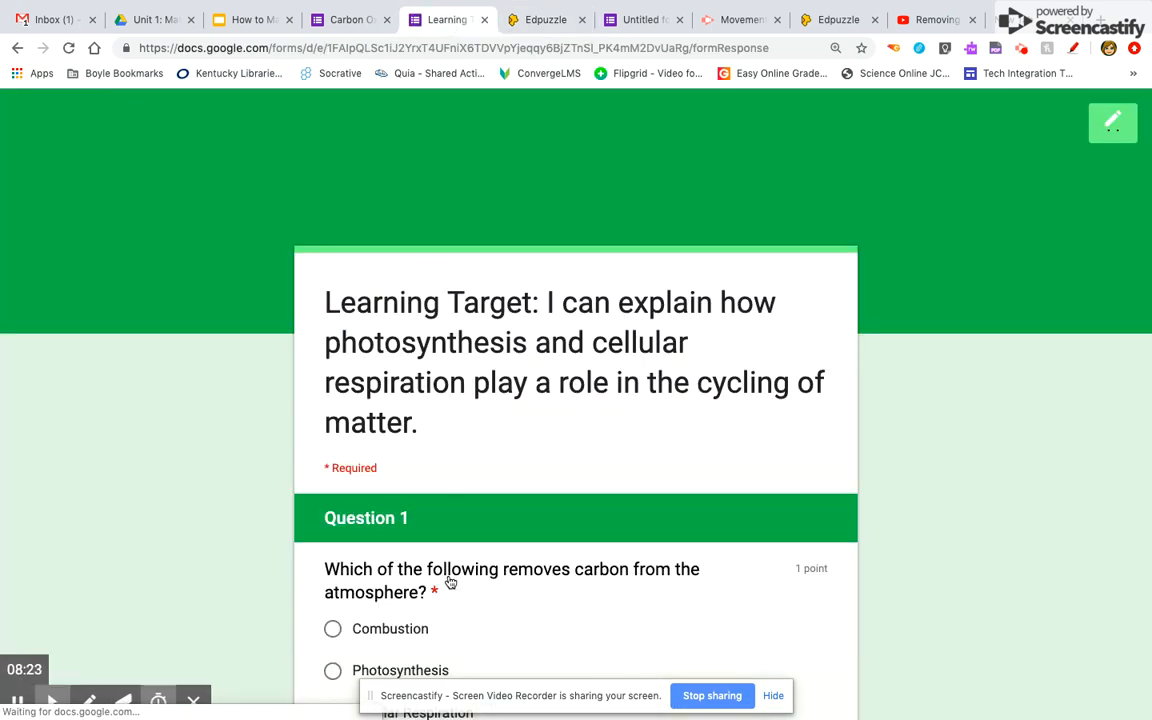
scroll(450, 582, down, 5)
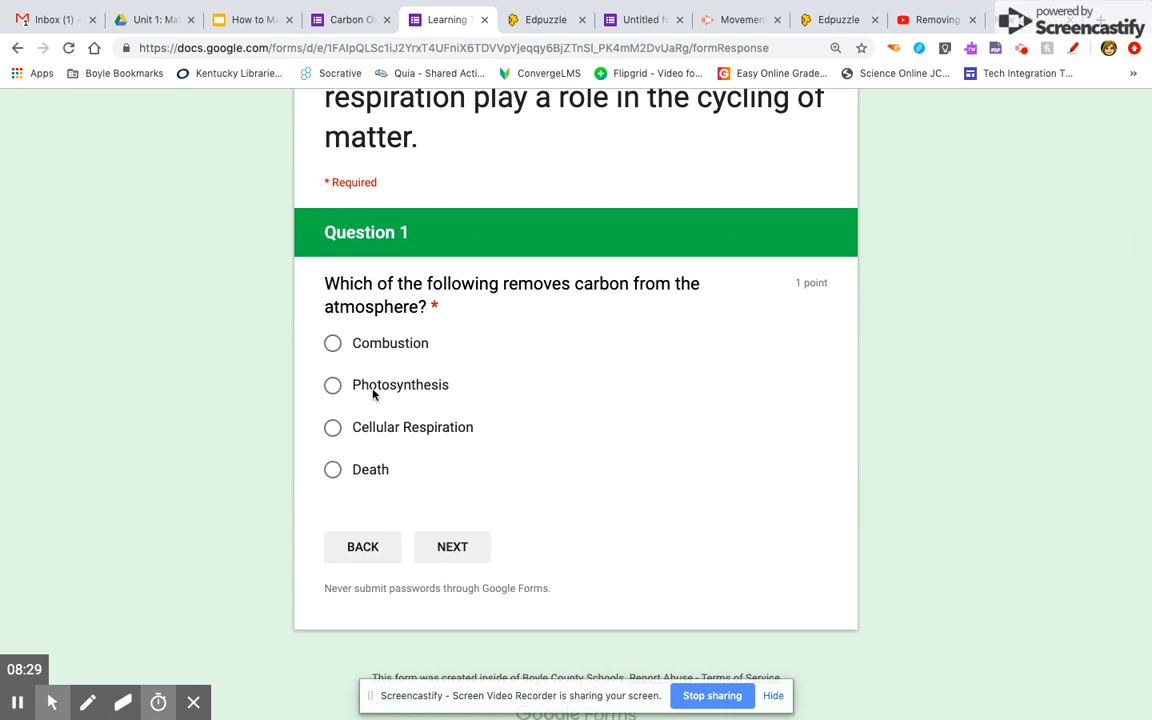
click(333, 344)
click(460, 553)
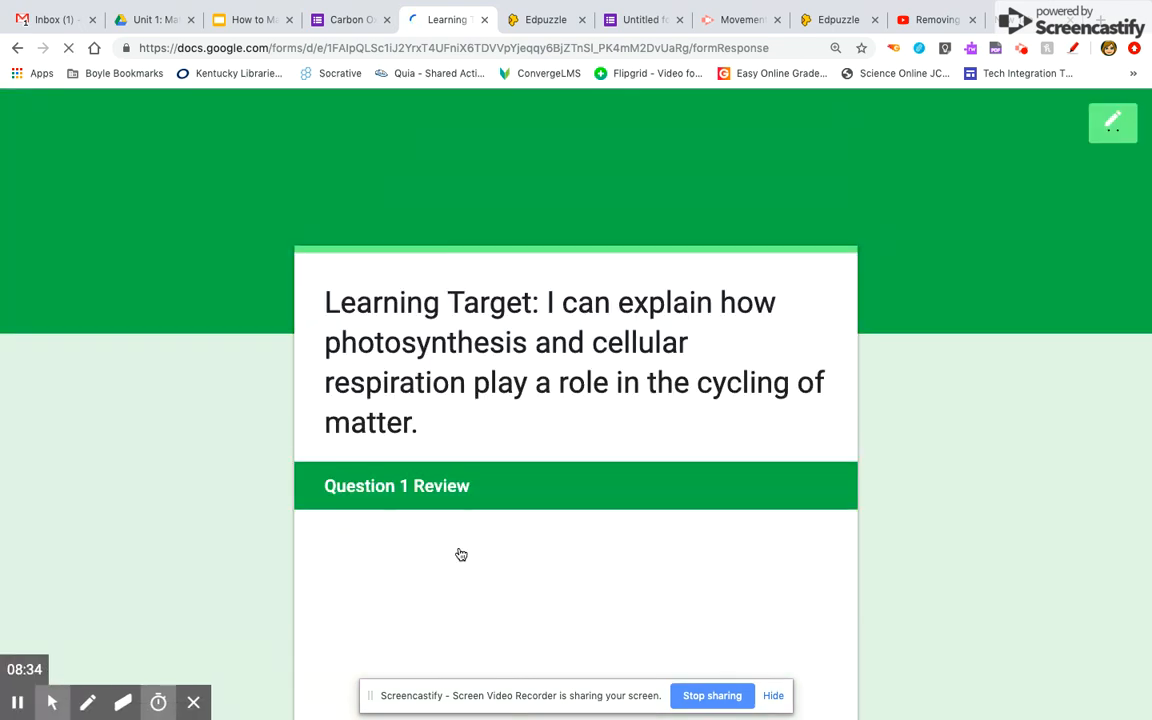
scroll(460, 553, down, 3)
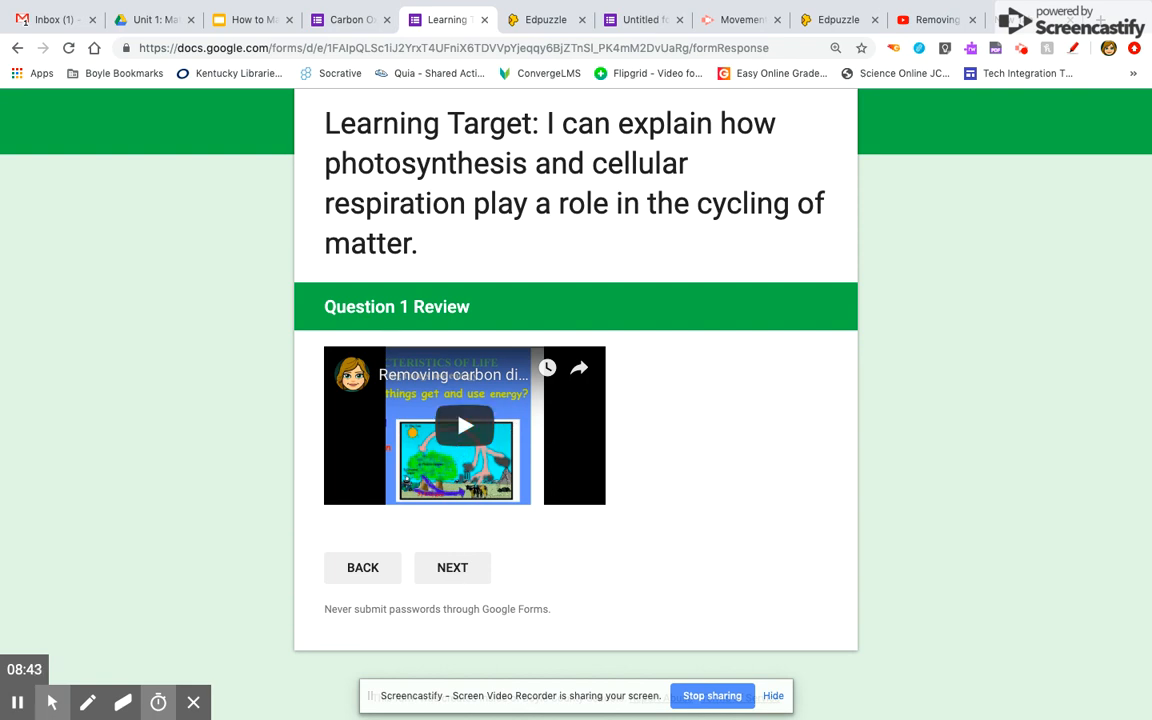
Step: Proceed from the review video back to Question 1, change the answer to Photosynthesis and continue to Question 2
click(454, 570)
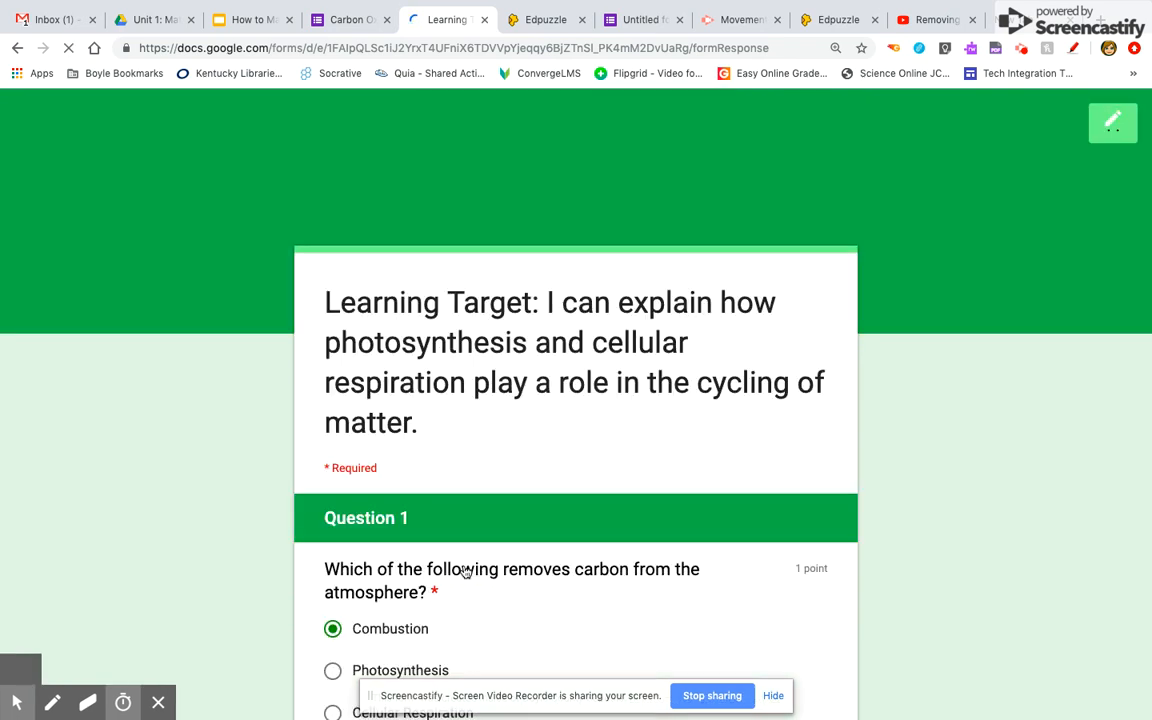
scroll(473, 420, down, 5)
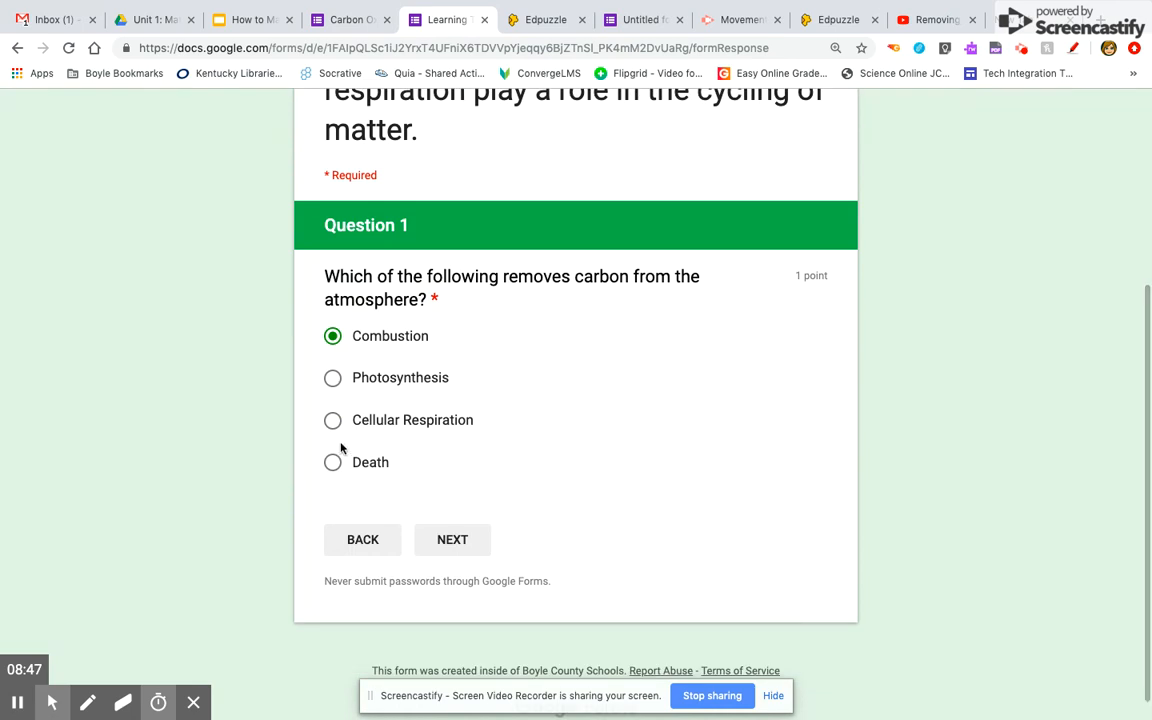
click(333, 378)
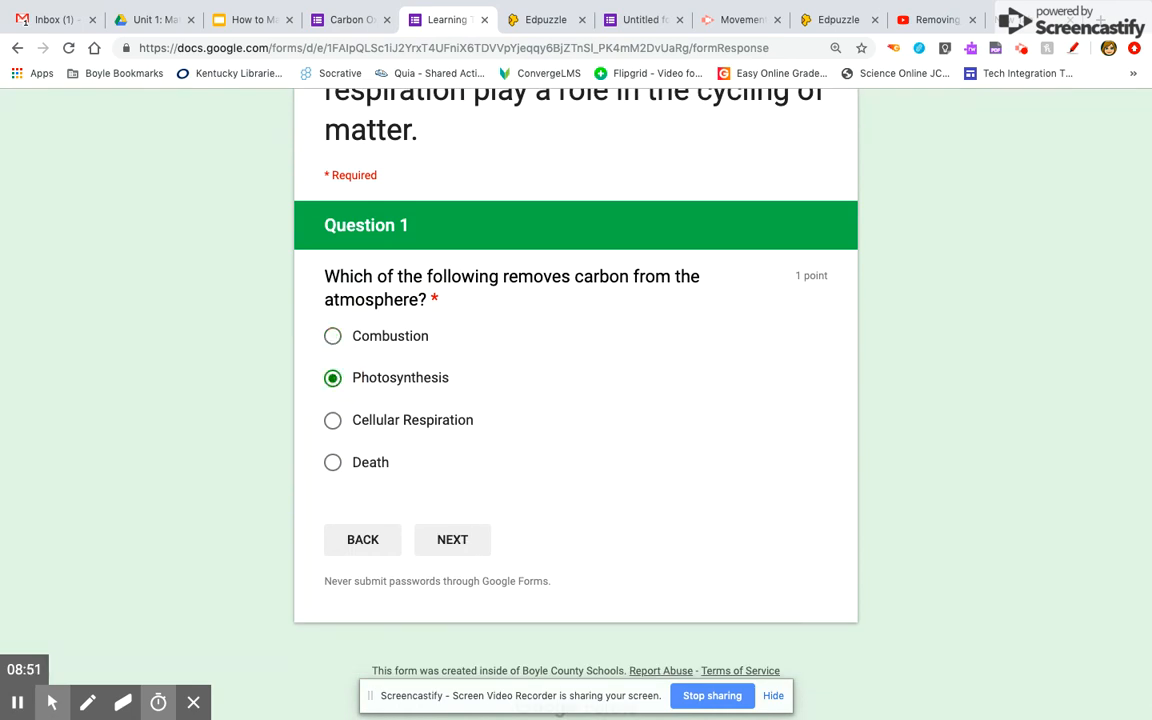
click(459, 541)
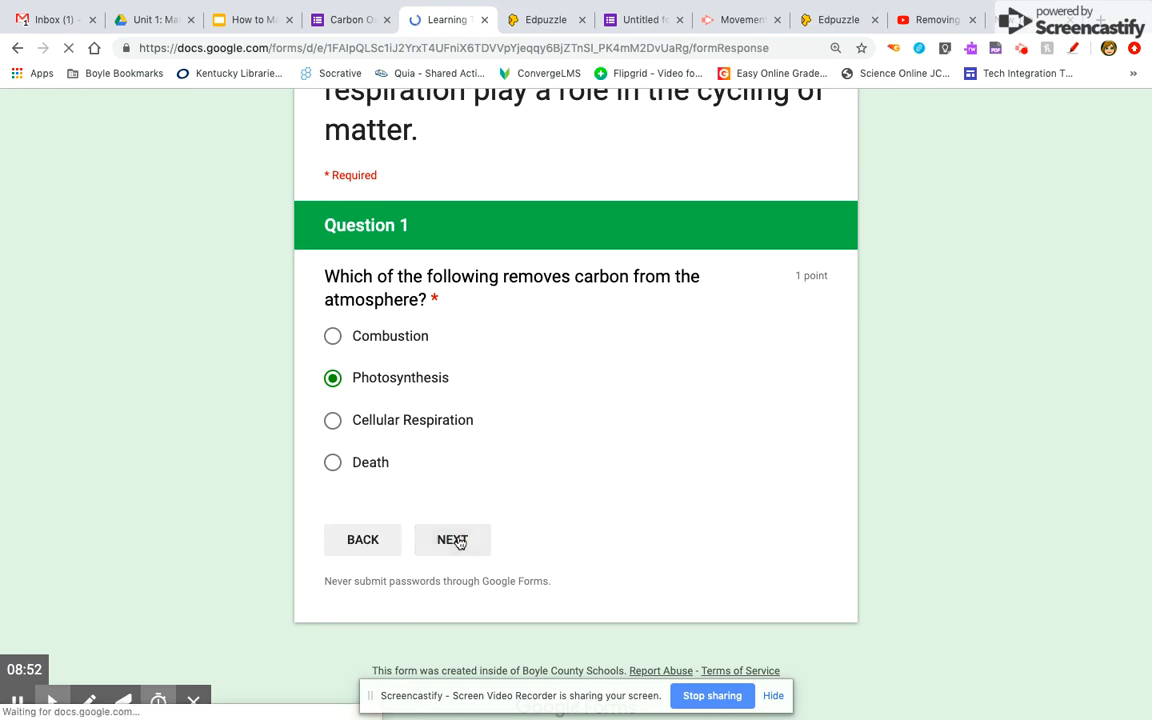
scroll(460, 543, down, 2)
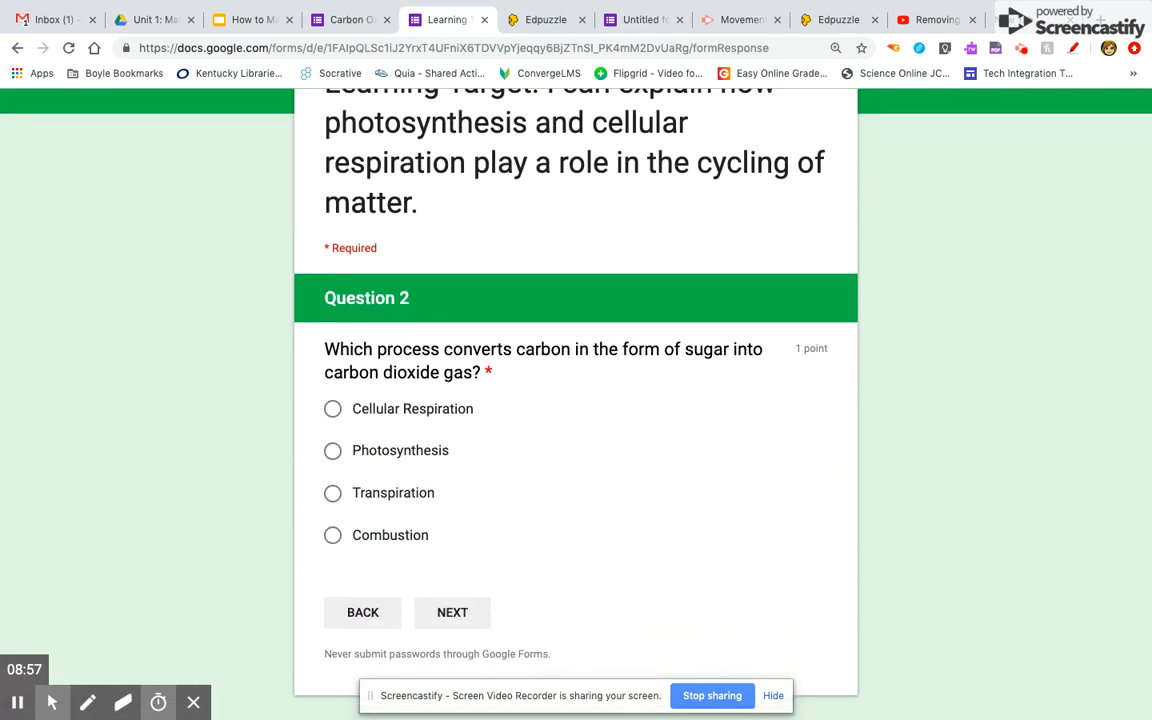
scroll(575, 400, down, 2)
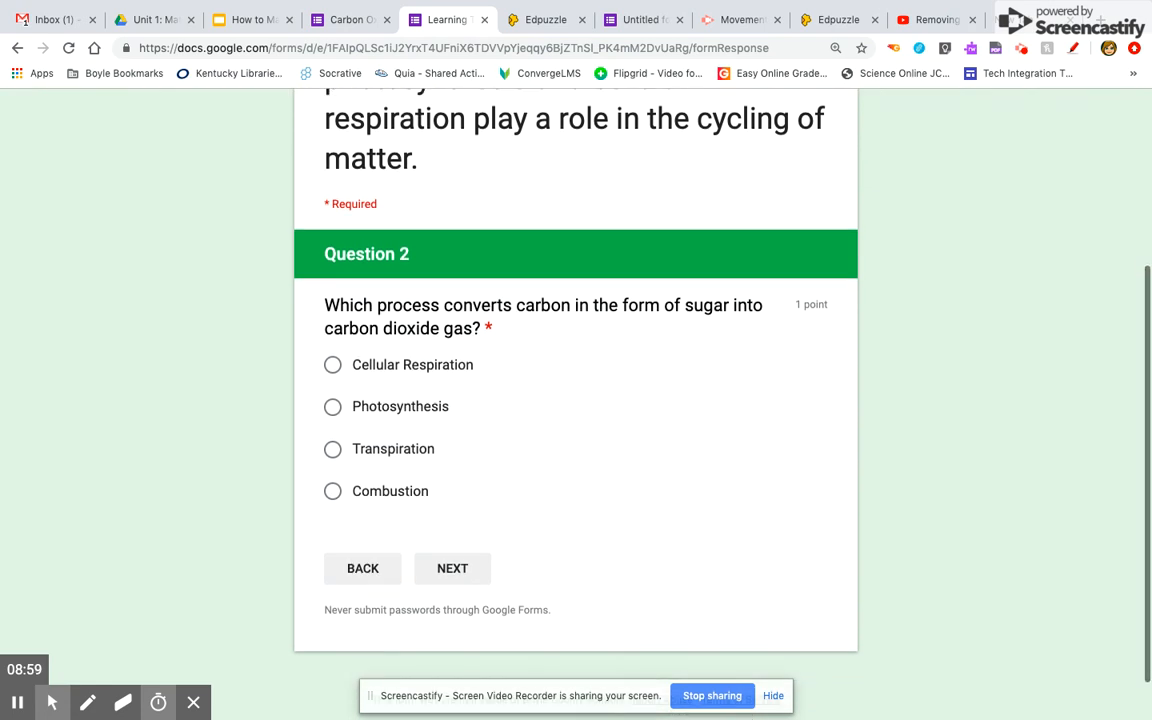
scroll(575, 400, up, 2)
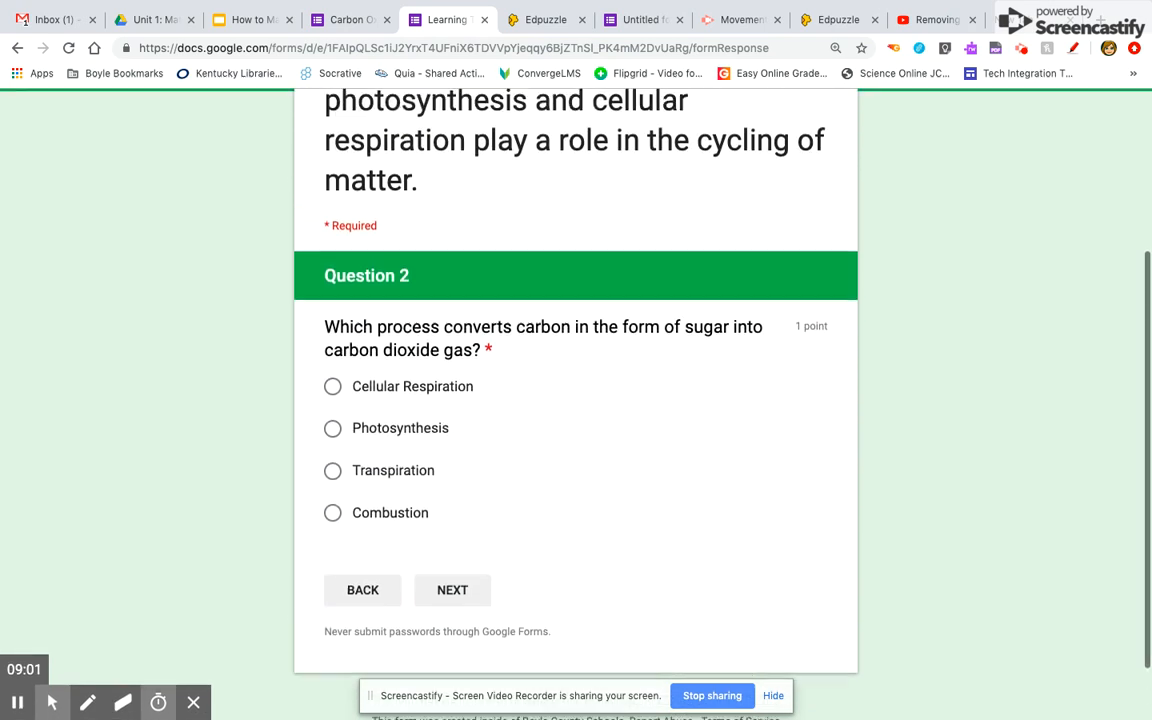
scroll(575, 400, down, 1)
scroll(575, 400, up, 1)
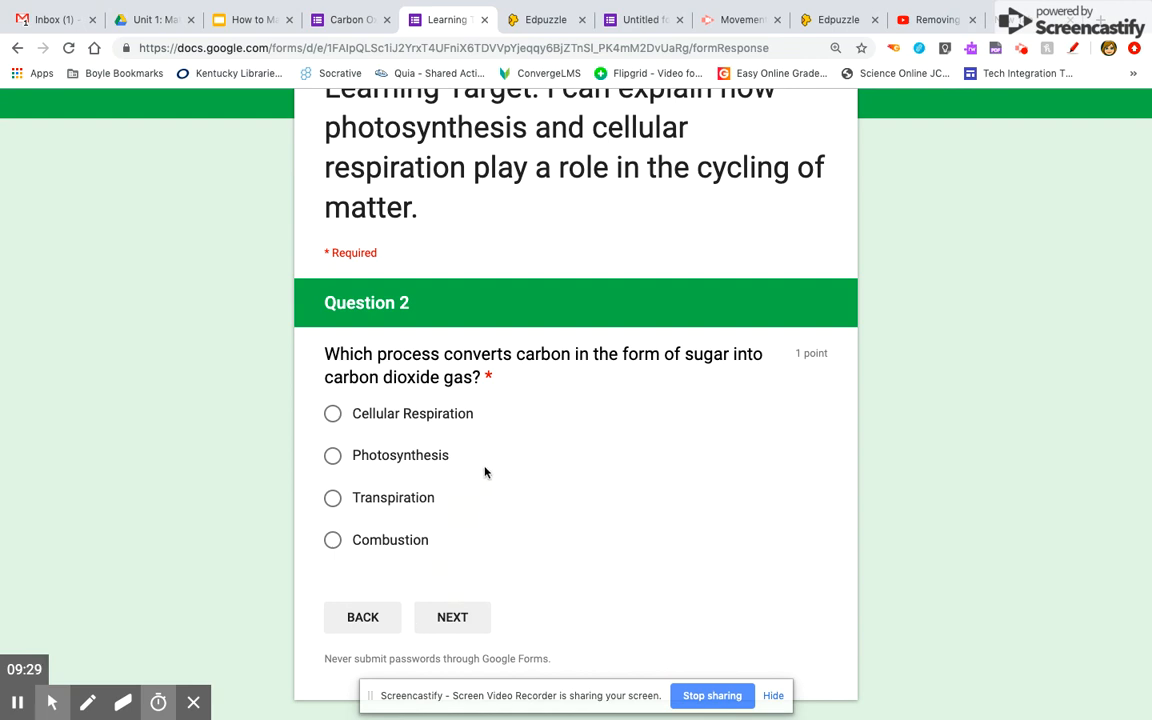
scroll(483, 470, up, 3)
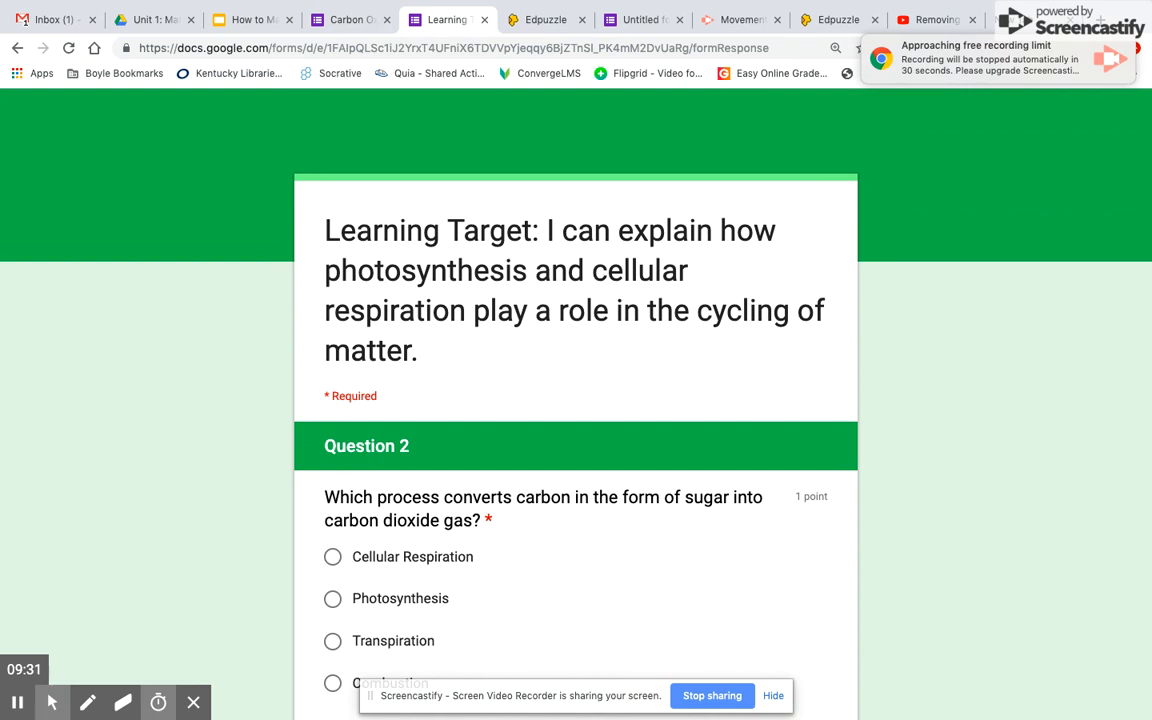
Step: Switch to the How to Make Reteaching Form presentation and show the "Upload the video to YouTube" slide
click(258, 22)
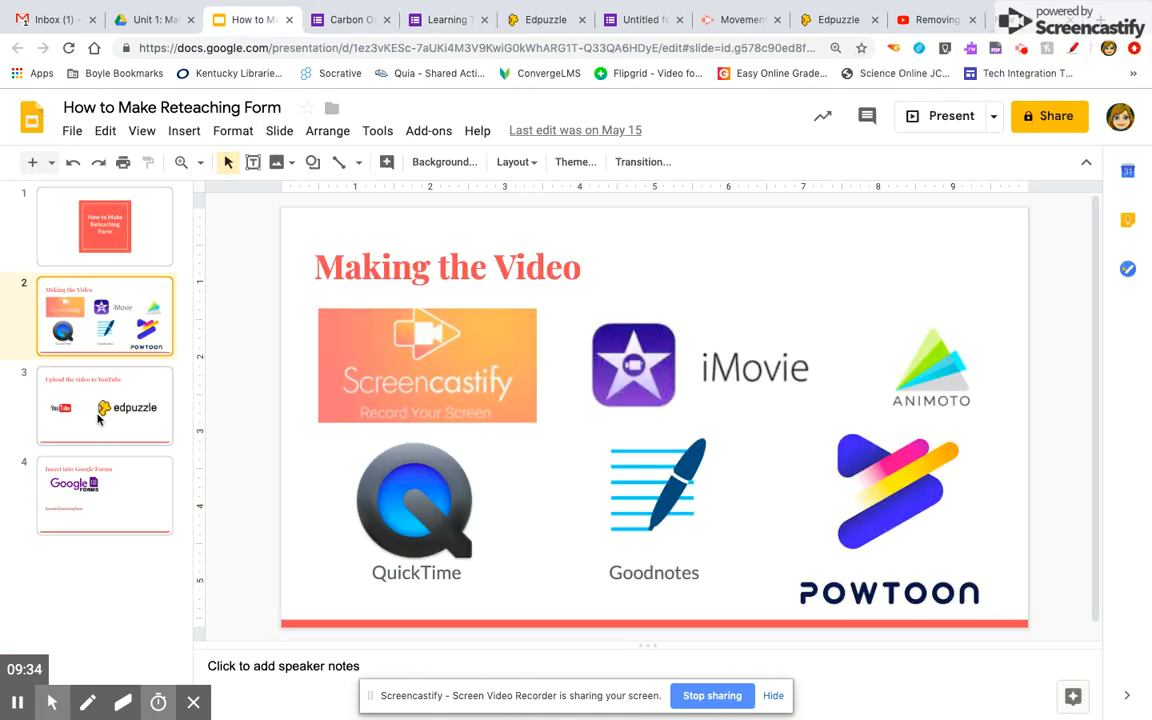
click(90, 380)
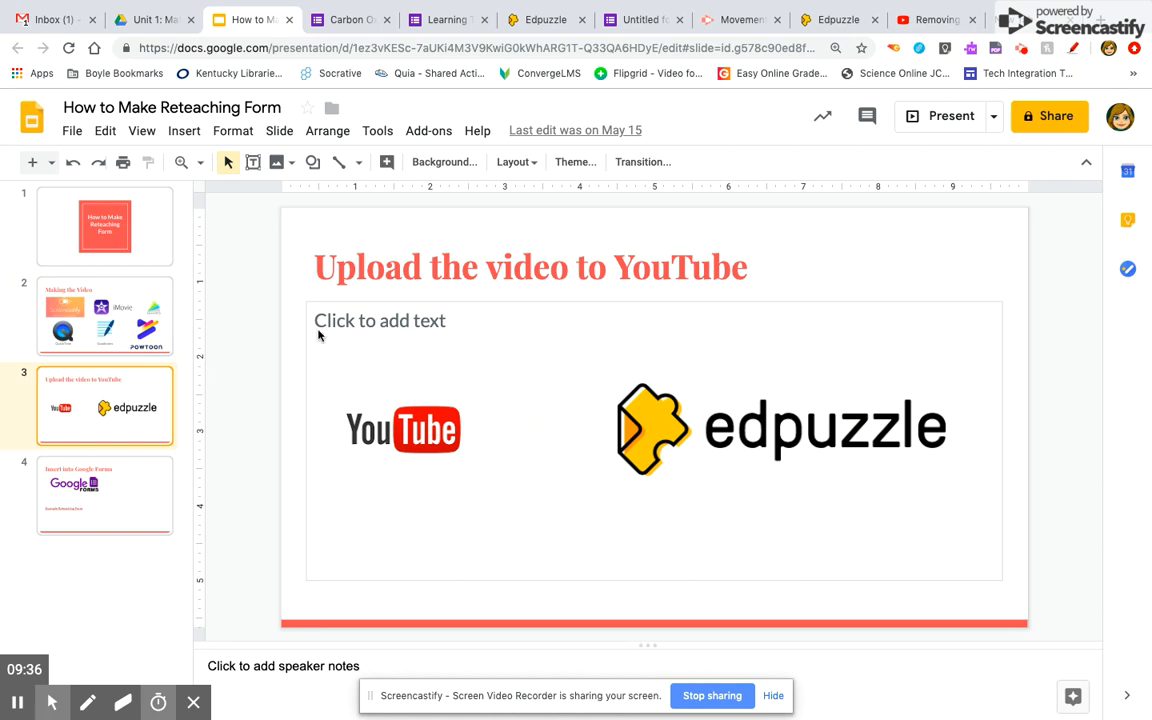